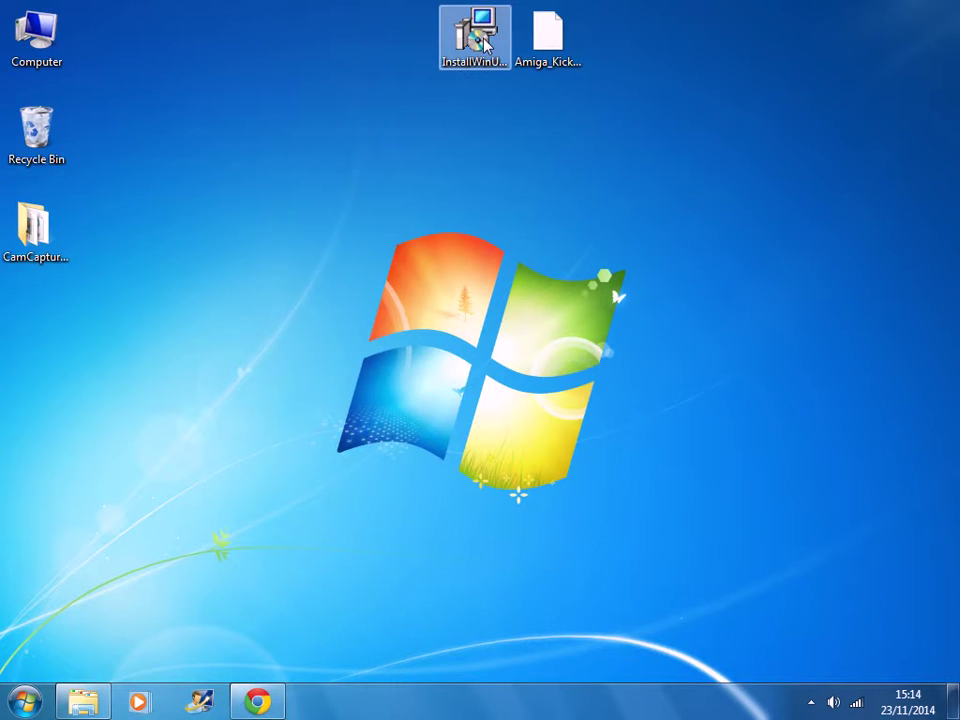
Step: Install WinUAE from InstallWinUAE2810.msi on the desktop, keeping the default features and install location
double_click(482, 42)
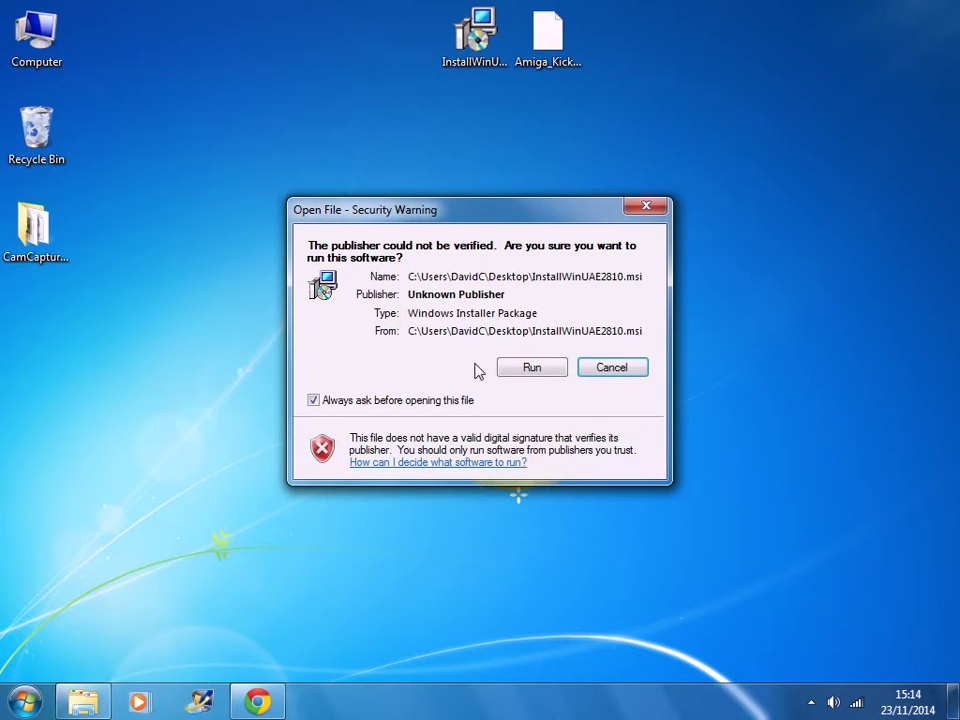
click(540, 370)
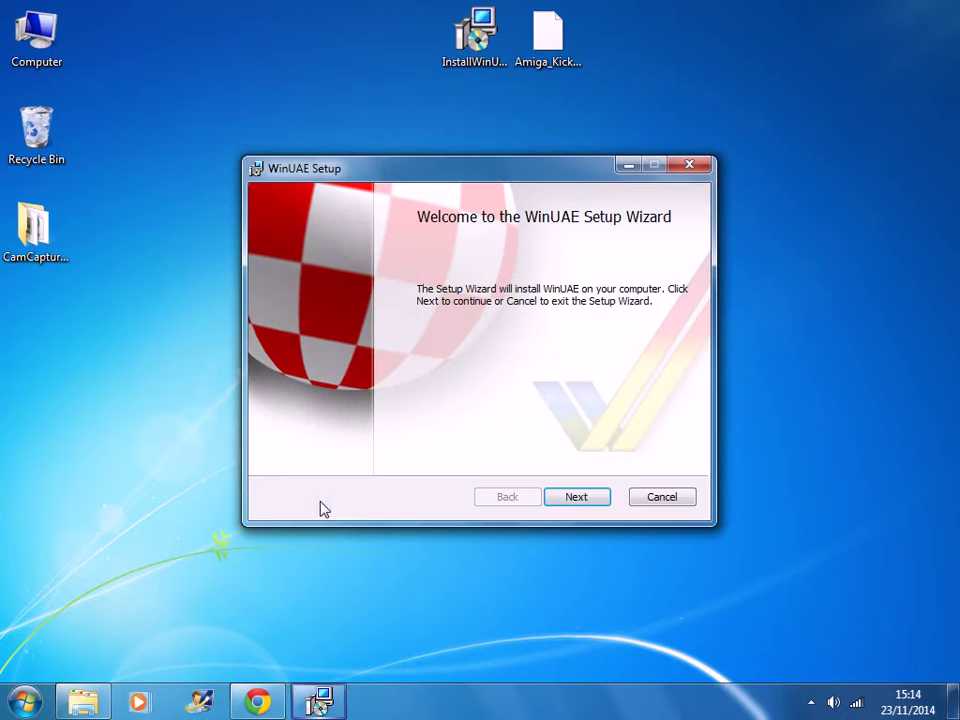
click(585, 501)
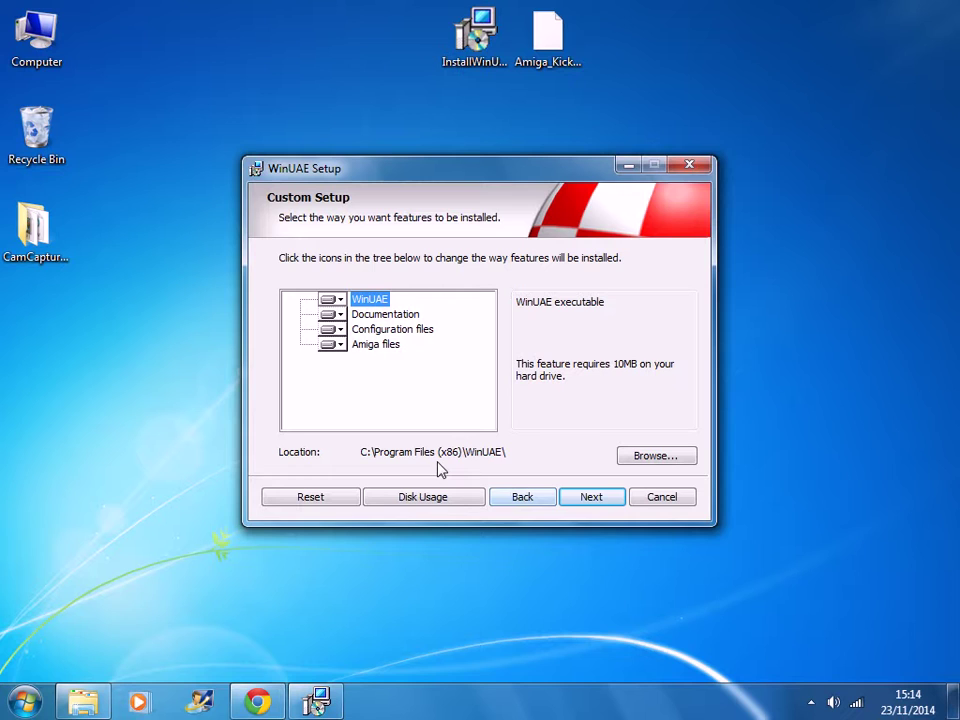
click(593, 500)
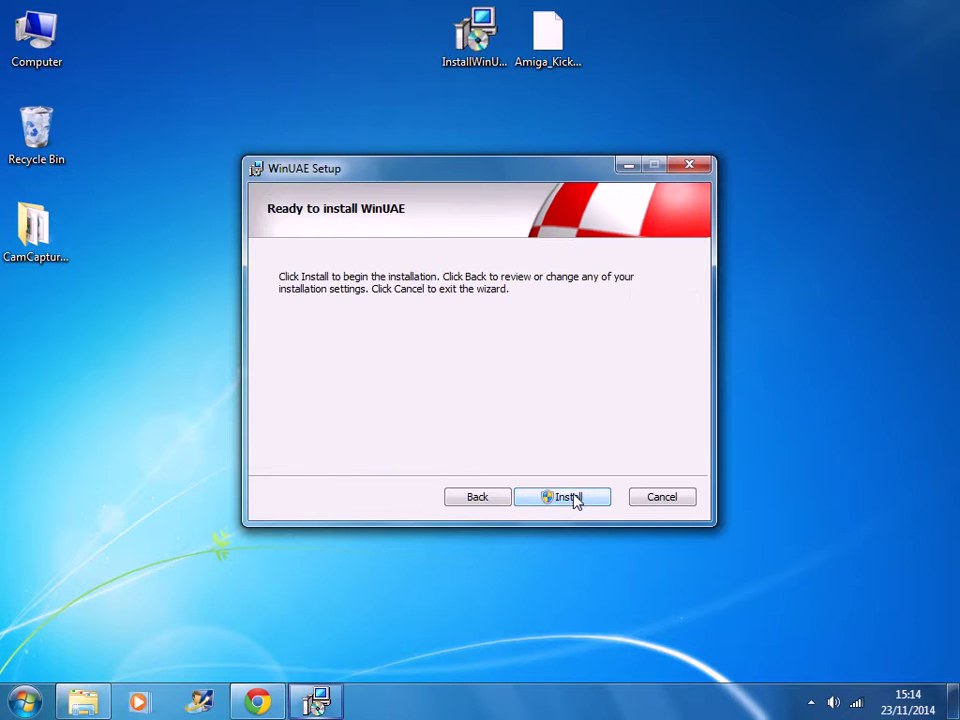
click(569, 497)
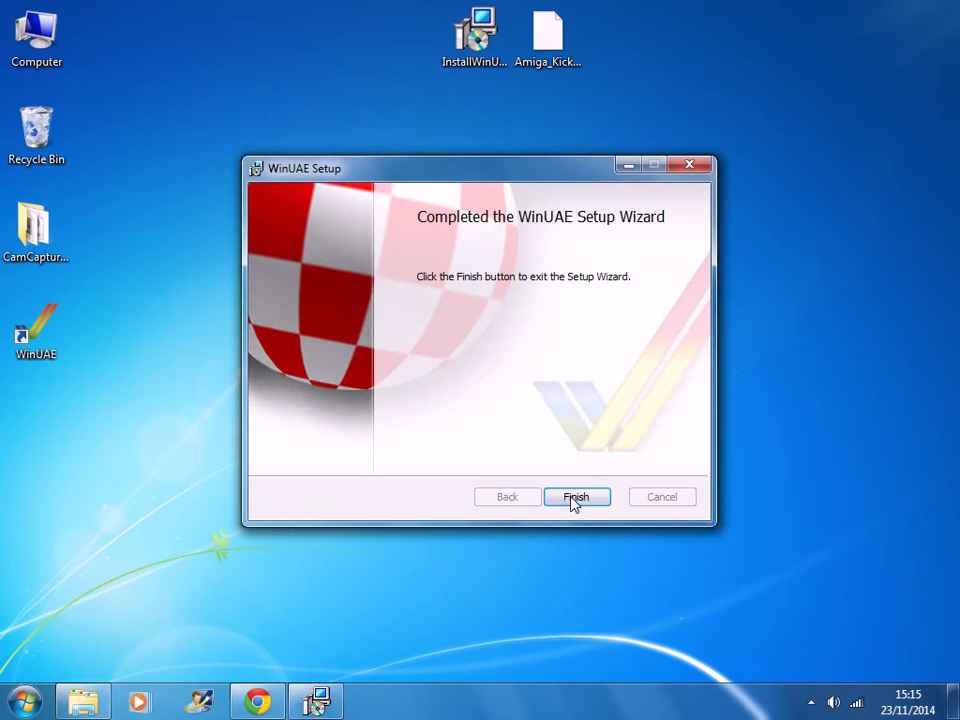
click(575, 497)
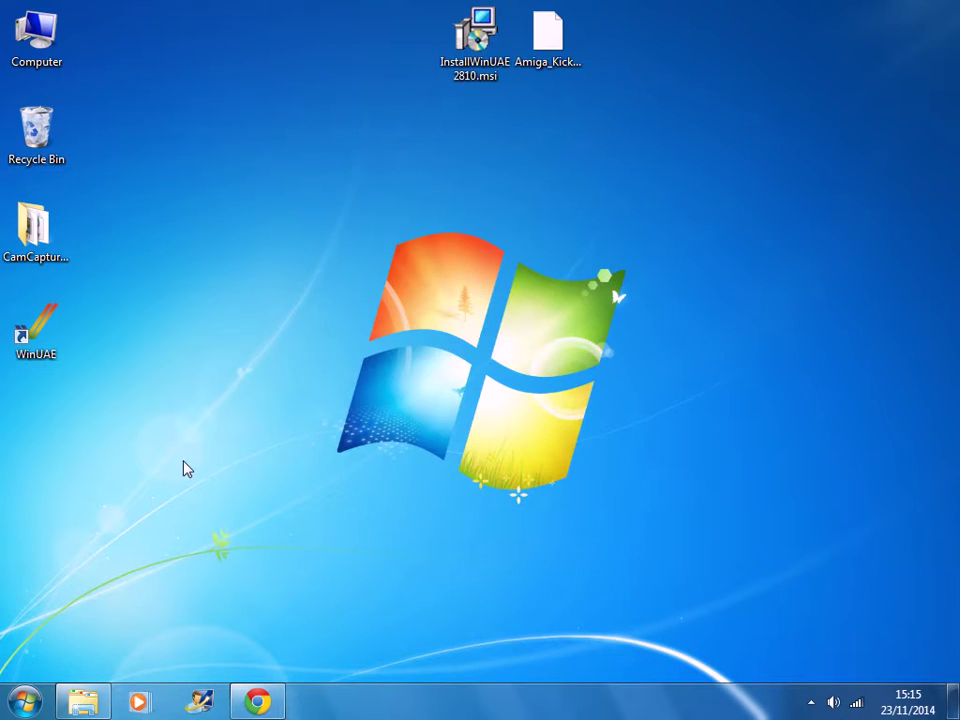
Step: Switch to Chrome and view the WinUAE download page, the Amiga Kickstart Roms page and its Cloudstores file page, then return to the desktop
click(276, 703)
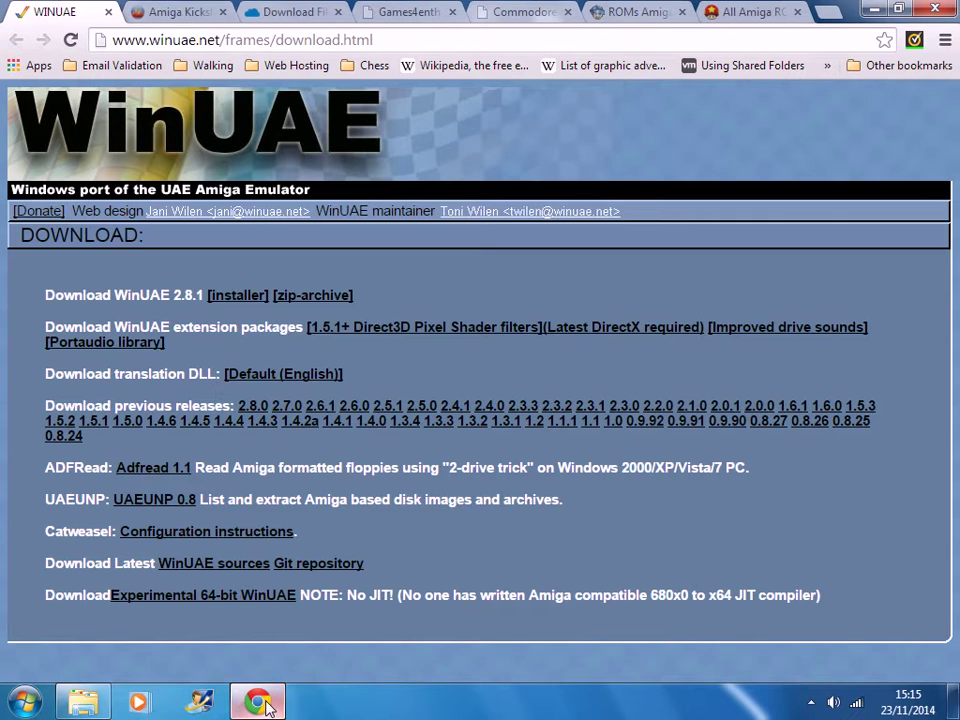
click(180, 12)
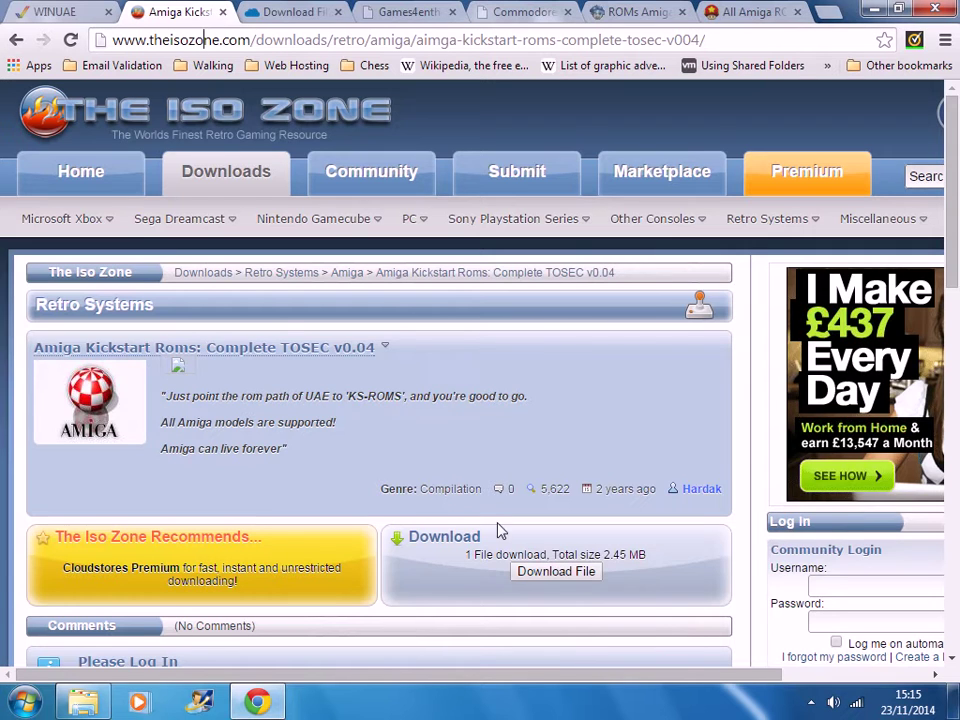
click(272, 10)
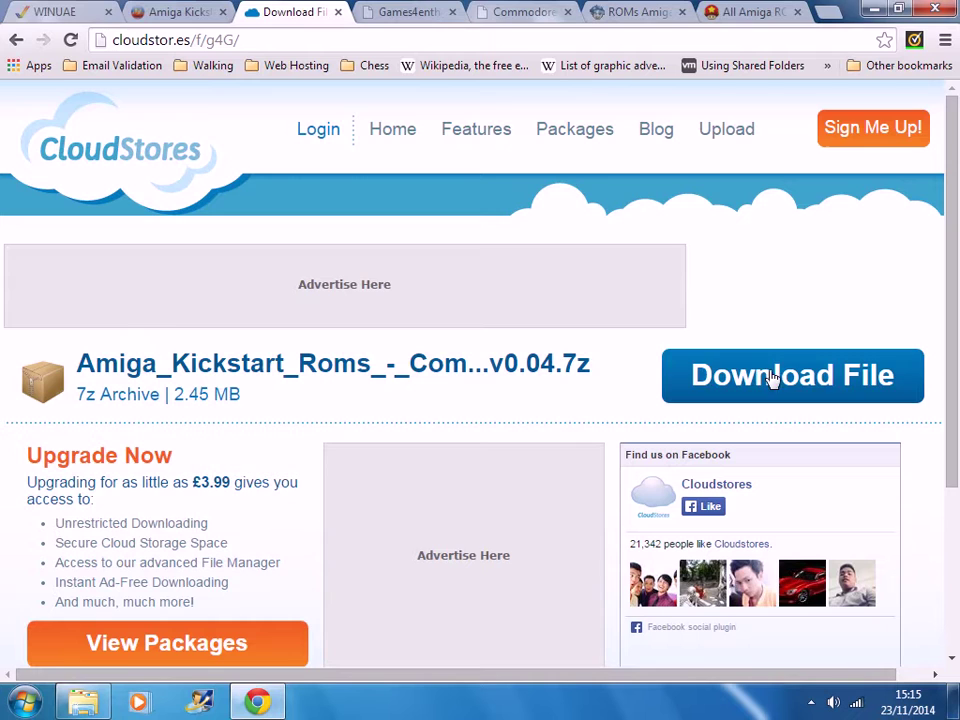
click(870, 8)
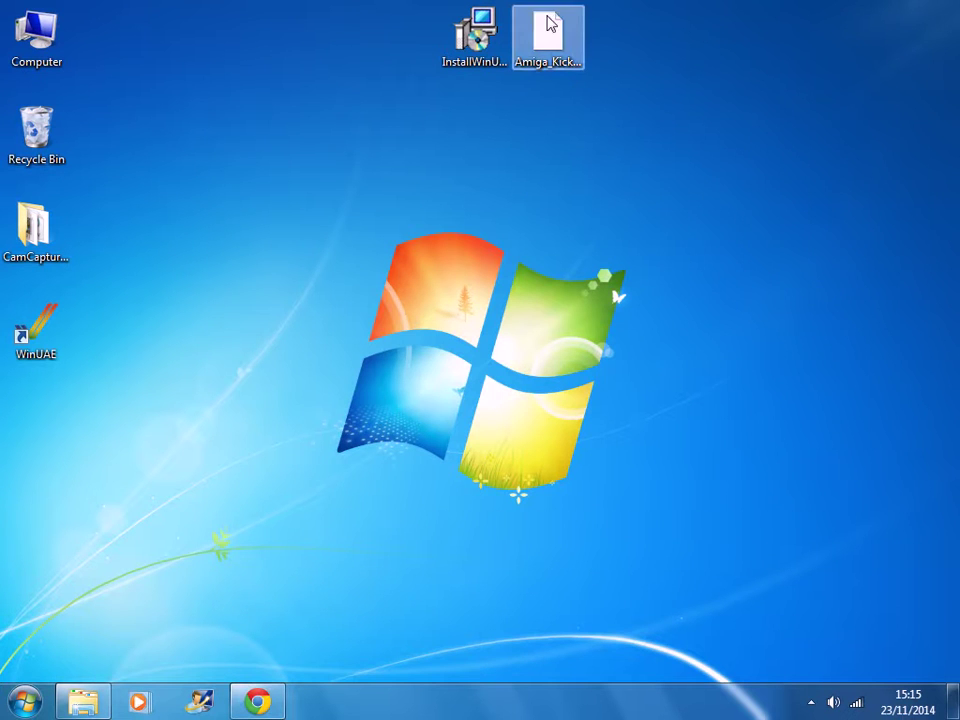
Step: Extract the Amiga Kickstart Roms 7z archive on the desktop with 7-Zip into a folder of the same name
click(548, 34)
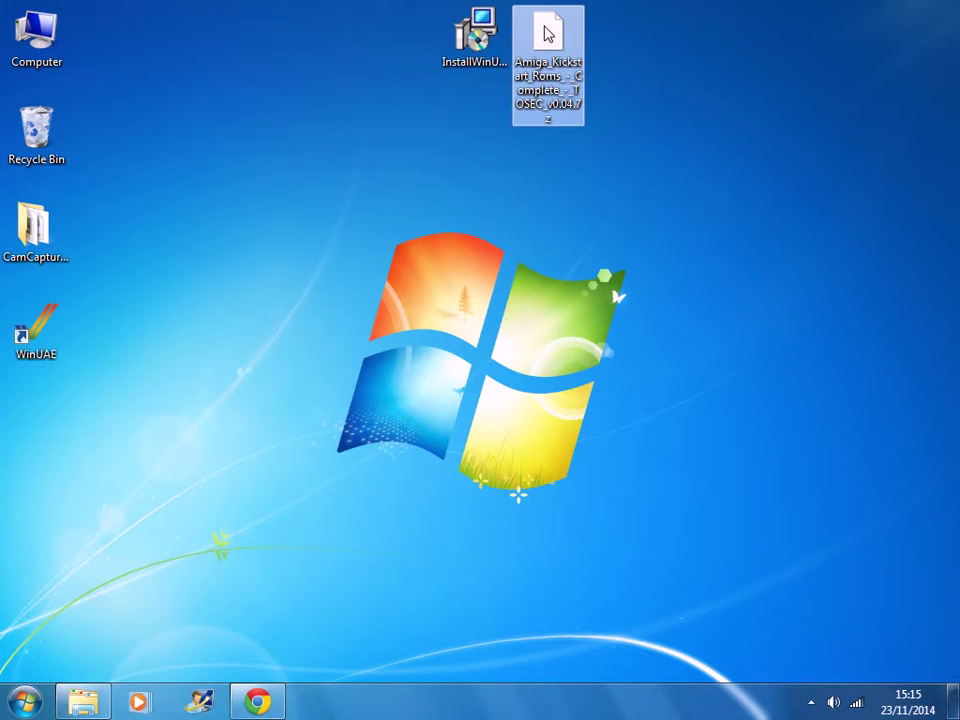
right_click(548, 34)
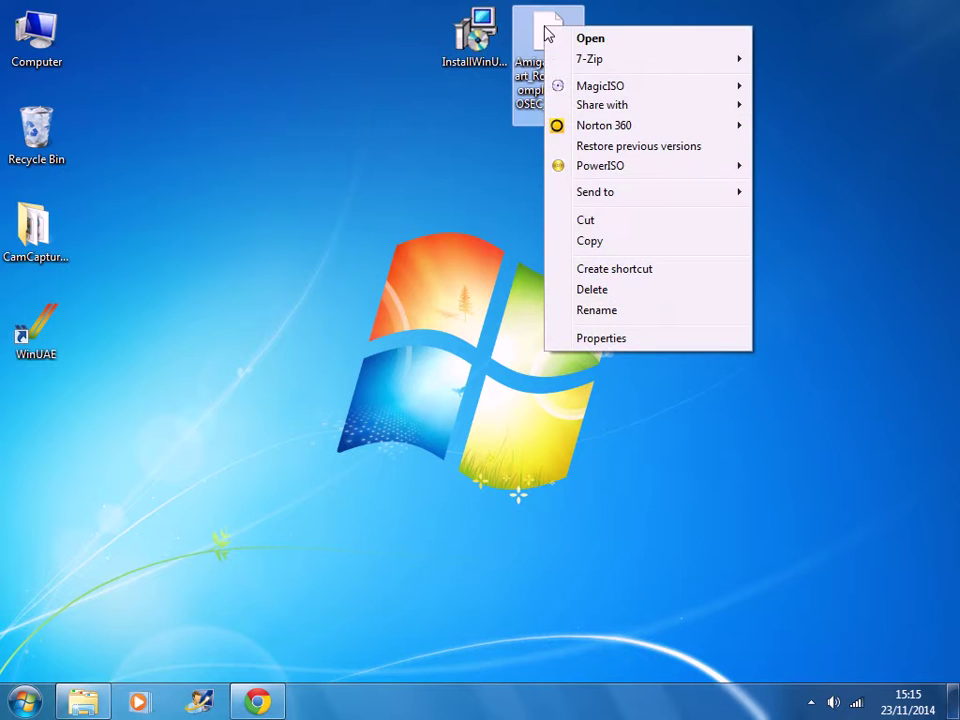
mouse_move(594, 60)
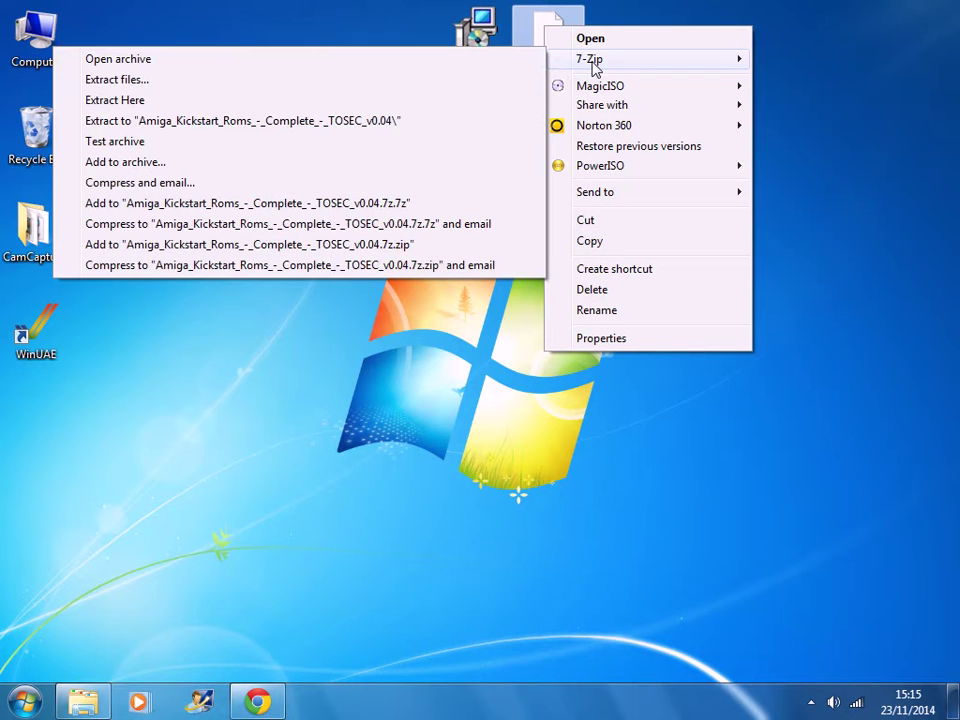
click(140, 121)
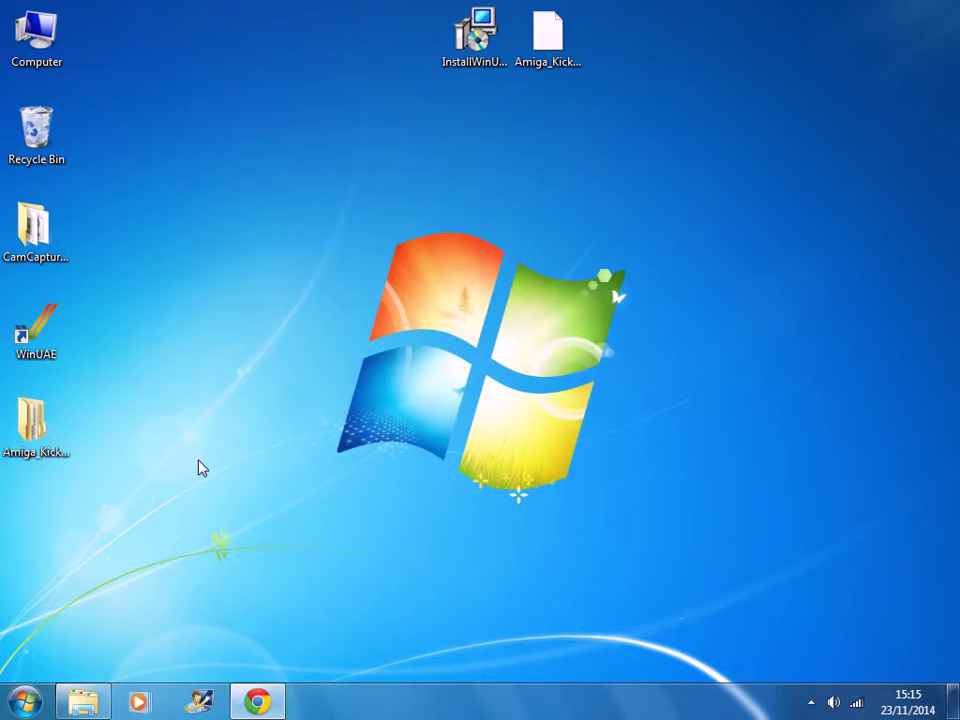
Step: Copy all the ROM files from the KS-ROMs folder inside the extracted Kickstart archive and close the folder window
double_click(47, 444)
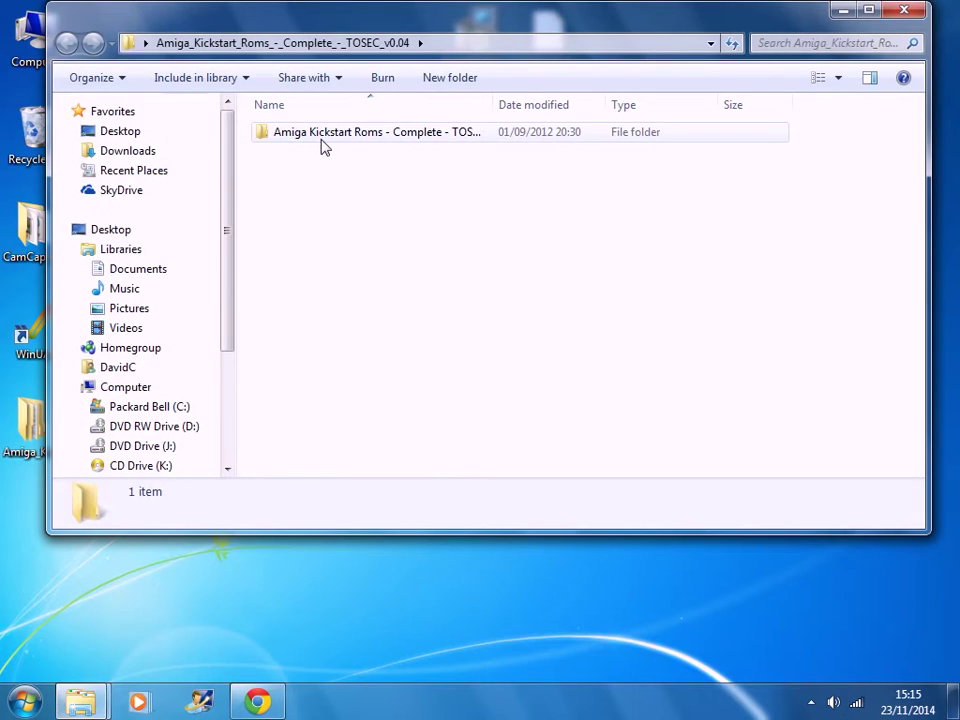
double_click(322, 135)
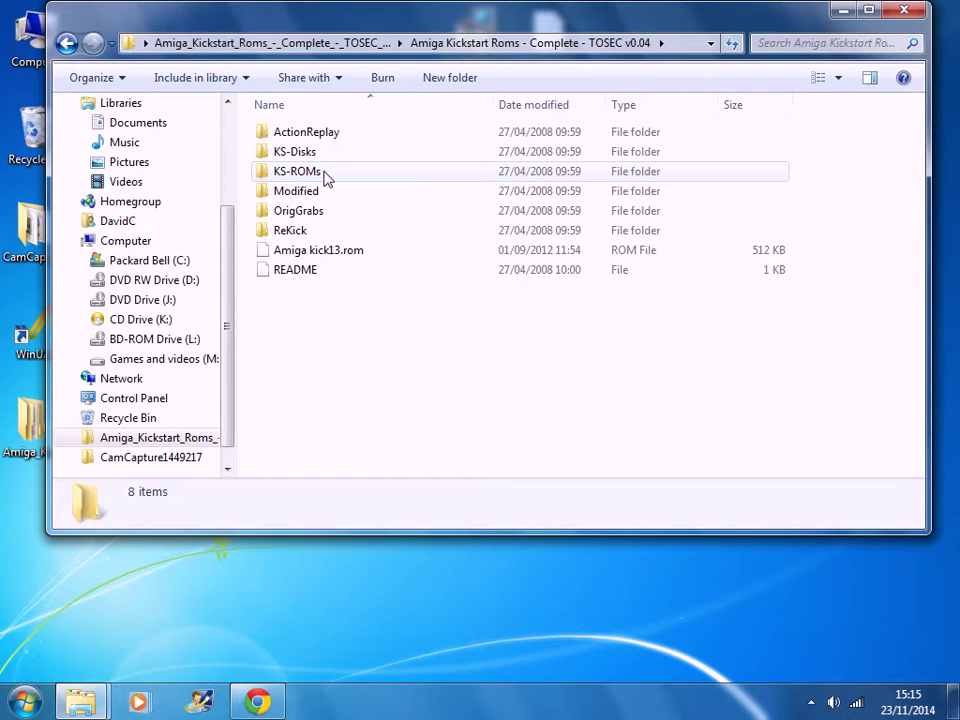
double_click(324, 177)
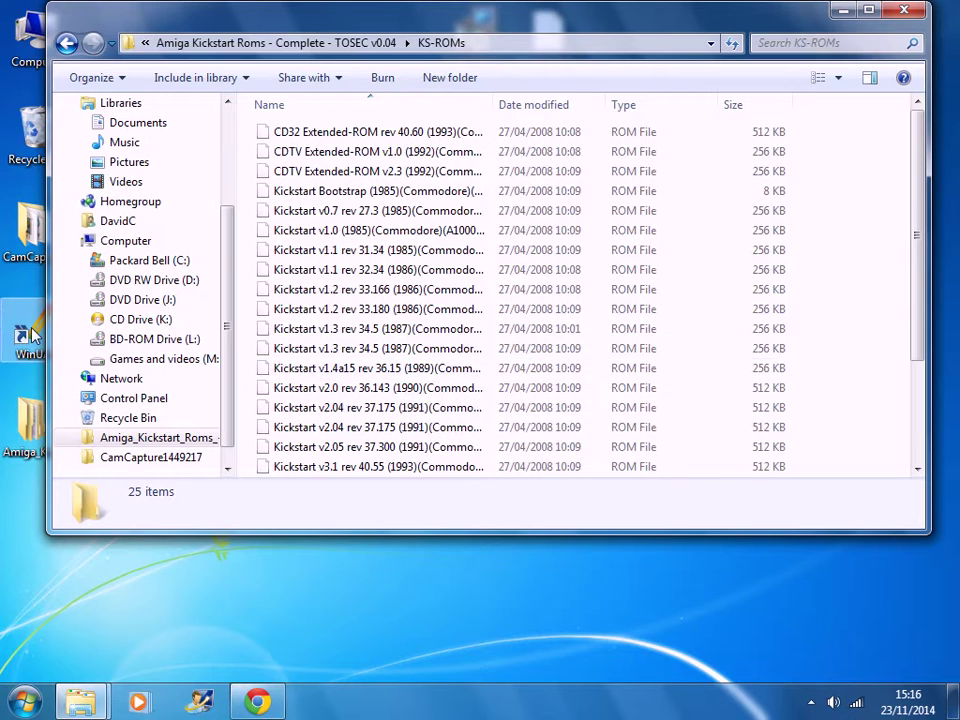
click(289, 272)
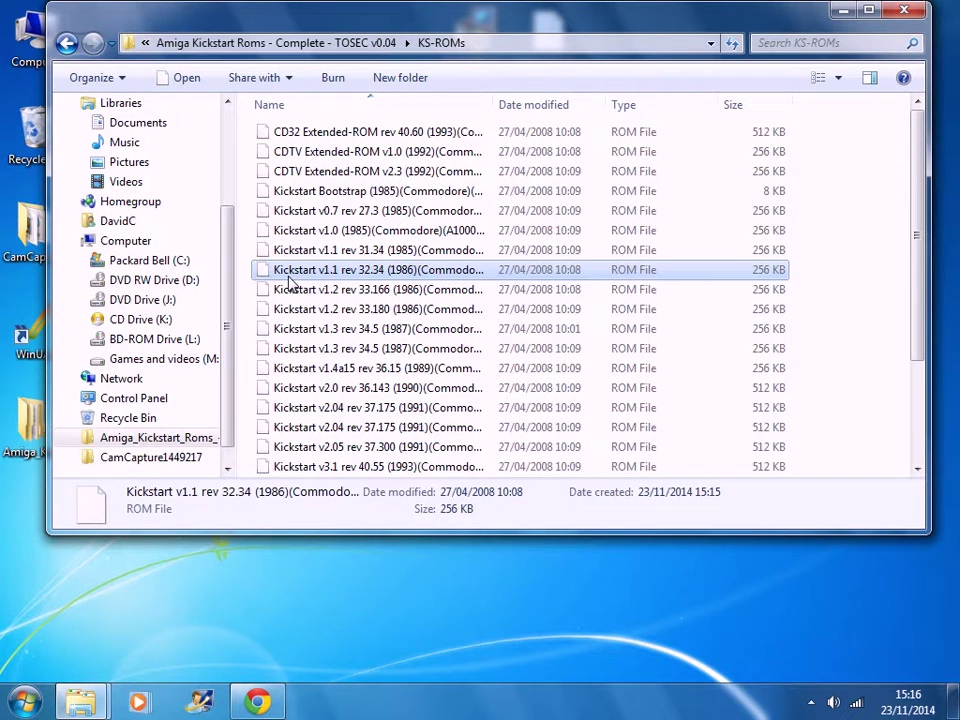
key(ctrl+a)
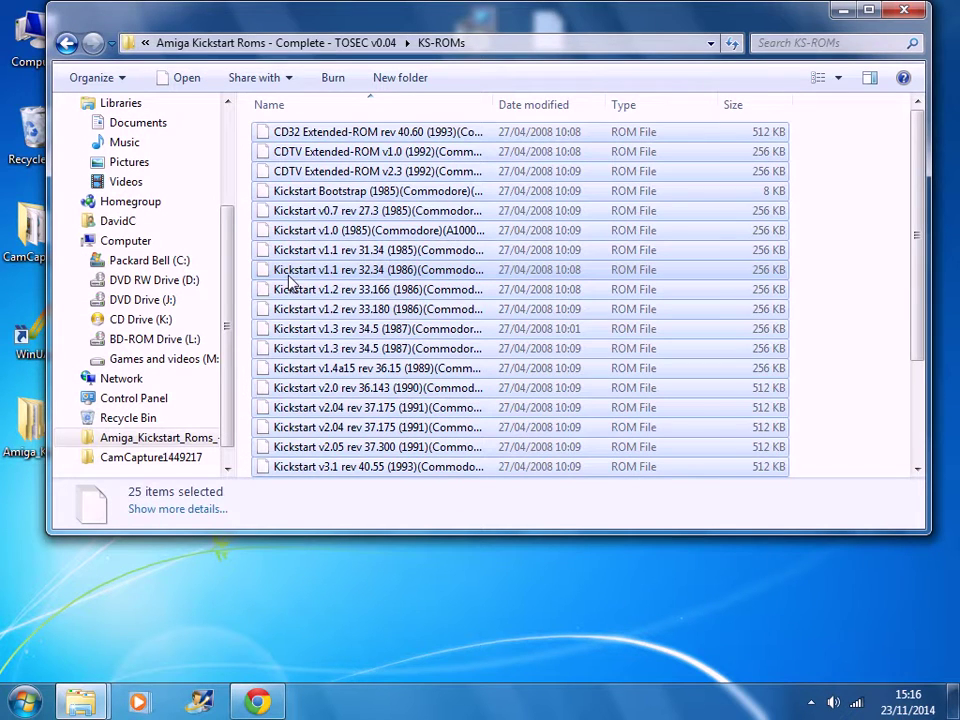
click(827, 274)
click(843, 10)
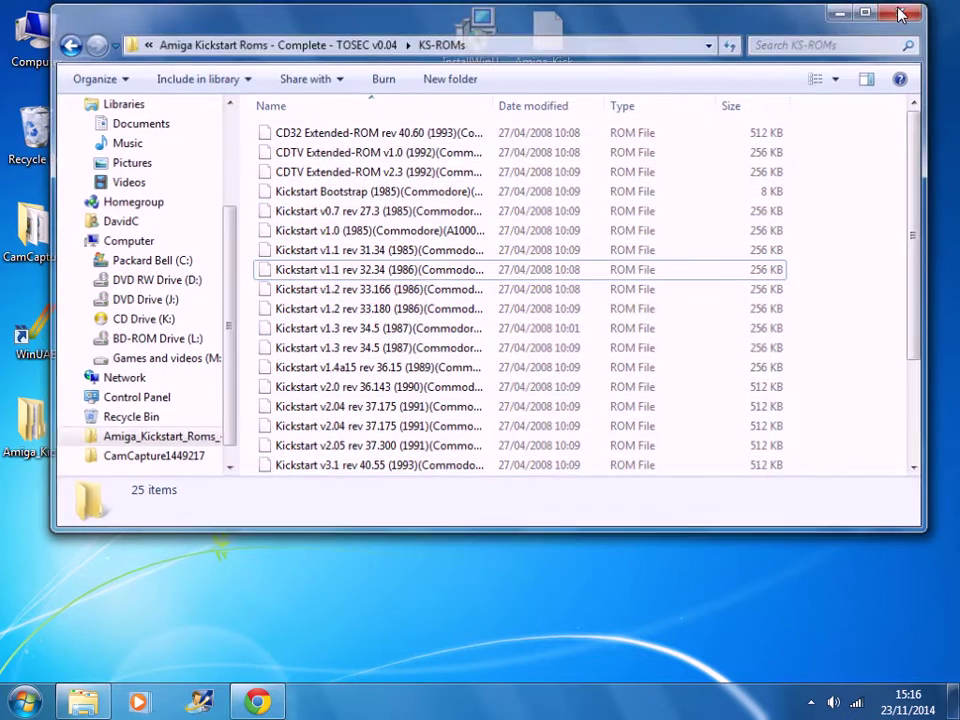
Step: Open the file location of the WinUAE desktop shortcut and create a new folder named ROMS there
right_click(35, 335)
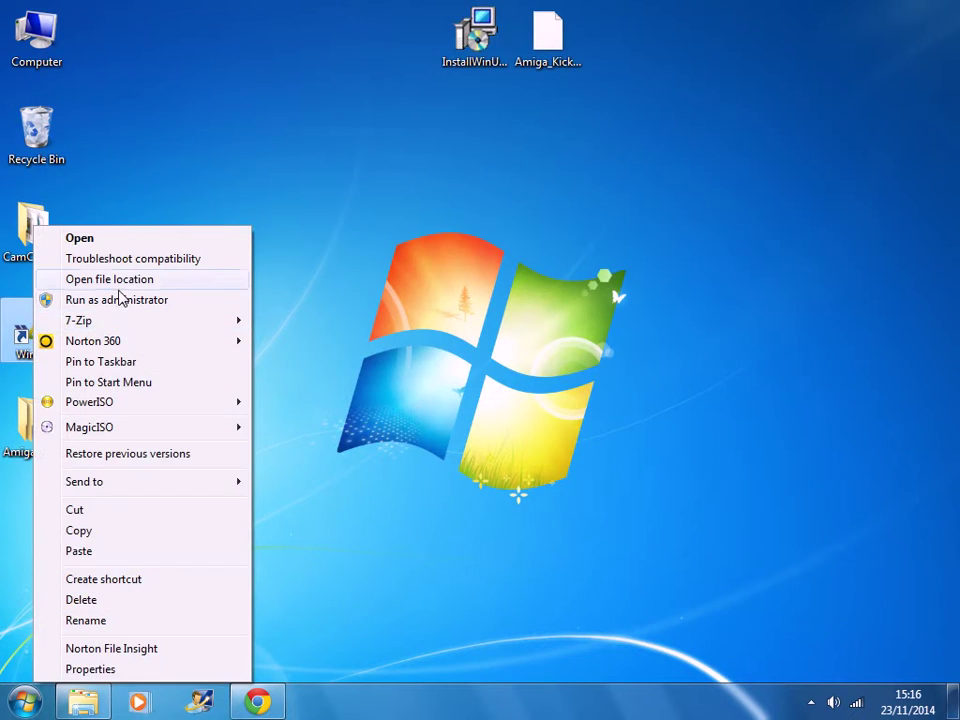
click(123, 289)
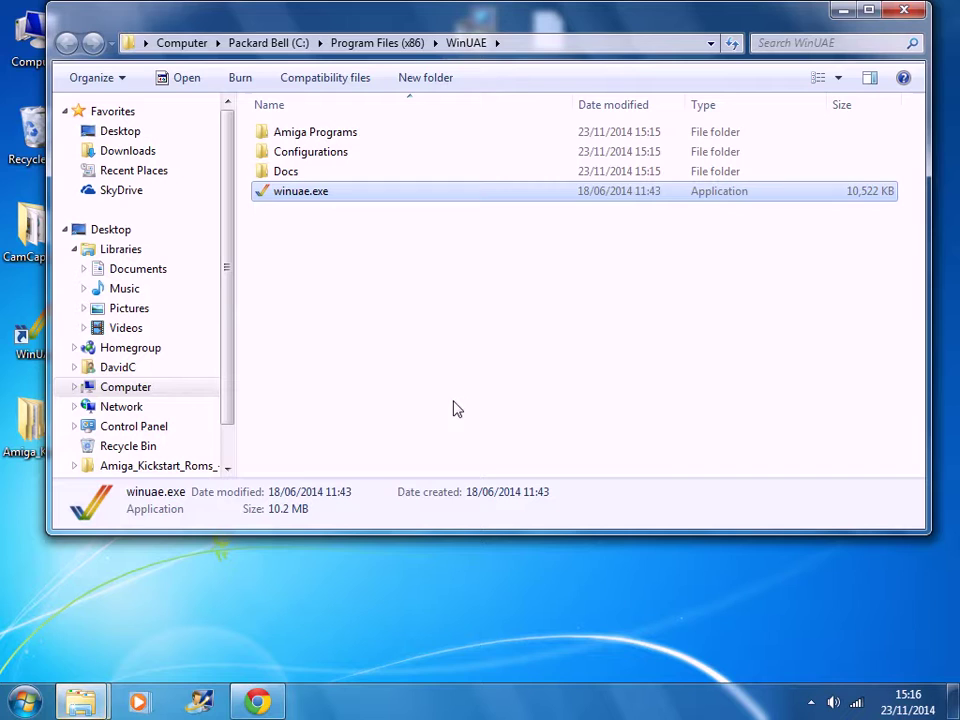
click(394, 321)
right_click(325, 273)
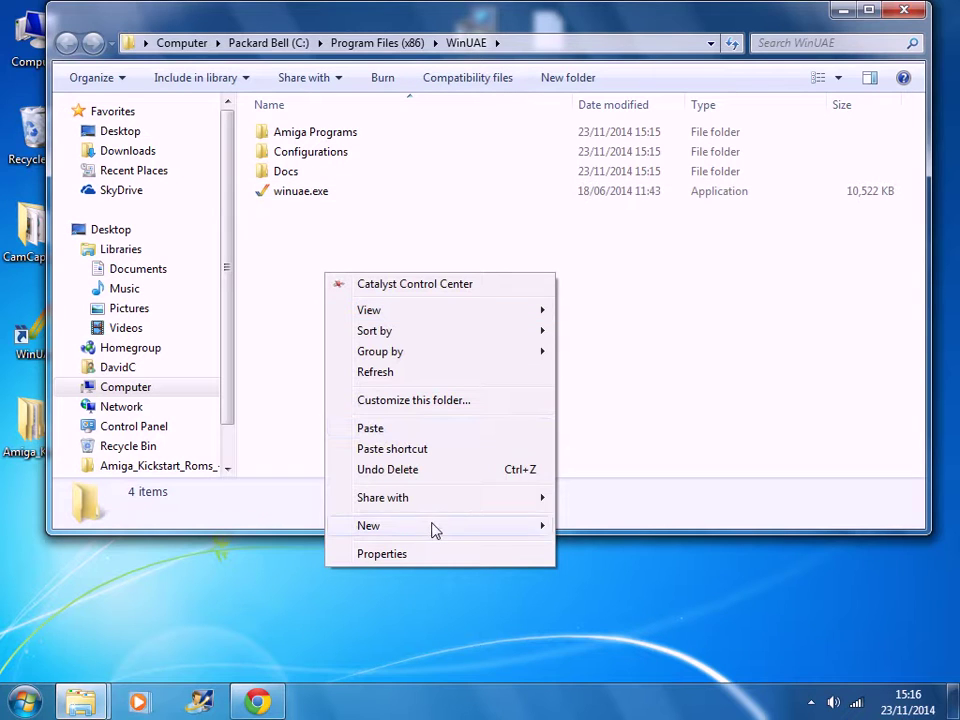
mouse_move(495, 530)
click(598, 526)
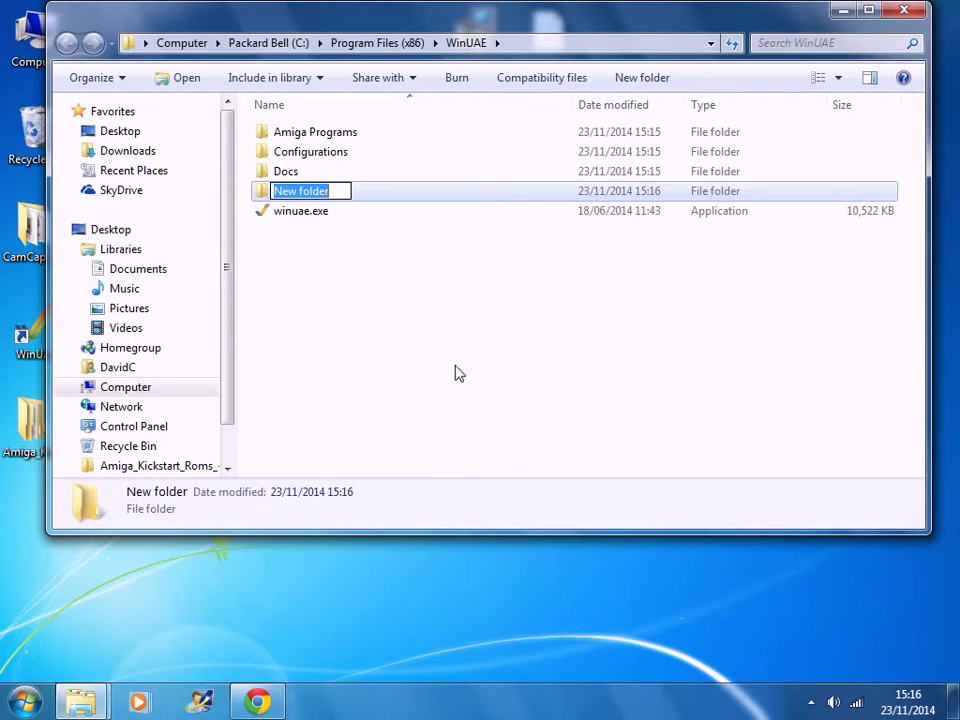
key(Caps_Lock)
text(ROS)
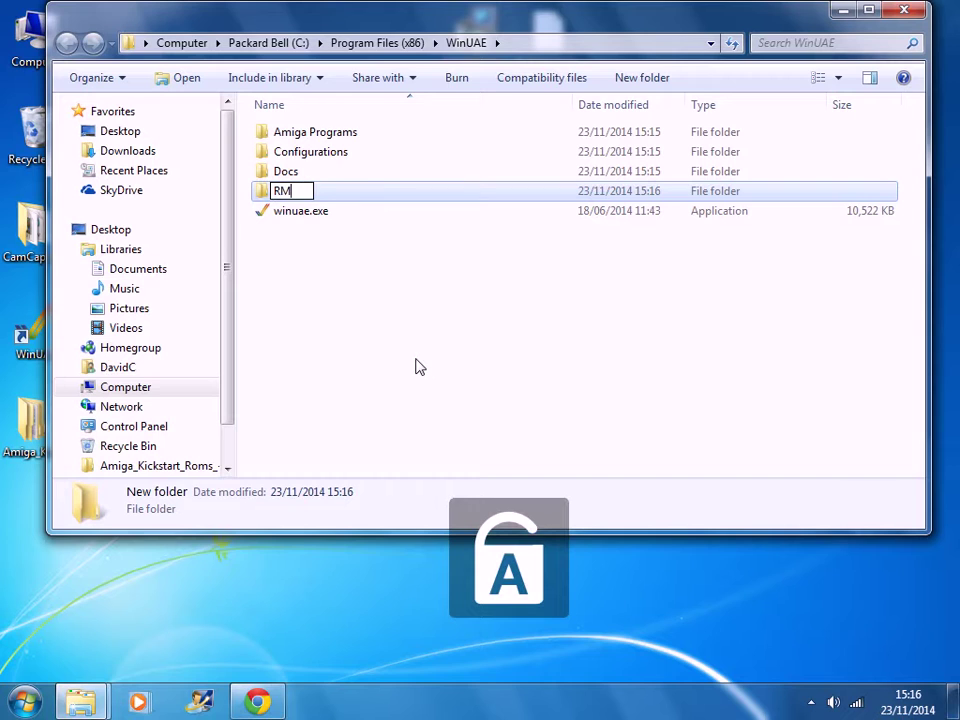
key(BackSpace)
text(MS)
key(Caps_Lock)
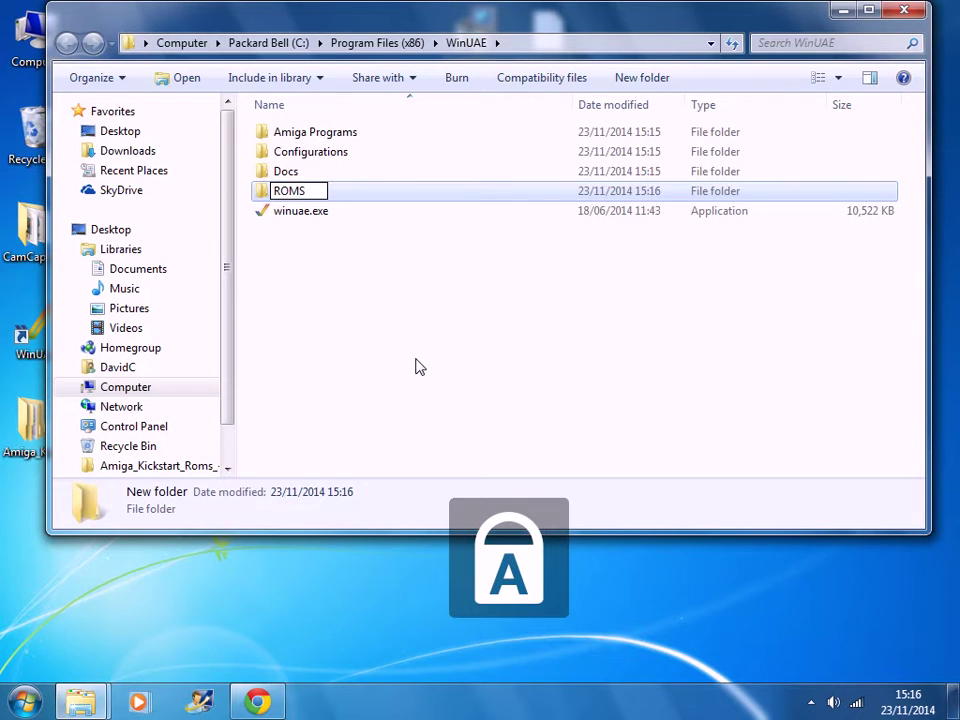
click(420, 365)
Step: Paste the copied Kickstart ROM files into the ROMS folder, granting administrator permission, and close the folder window
double_click(290, 191)
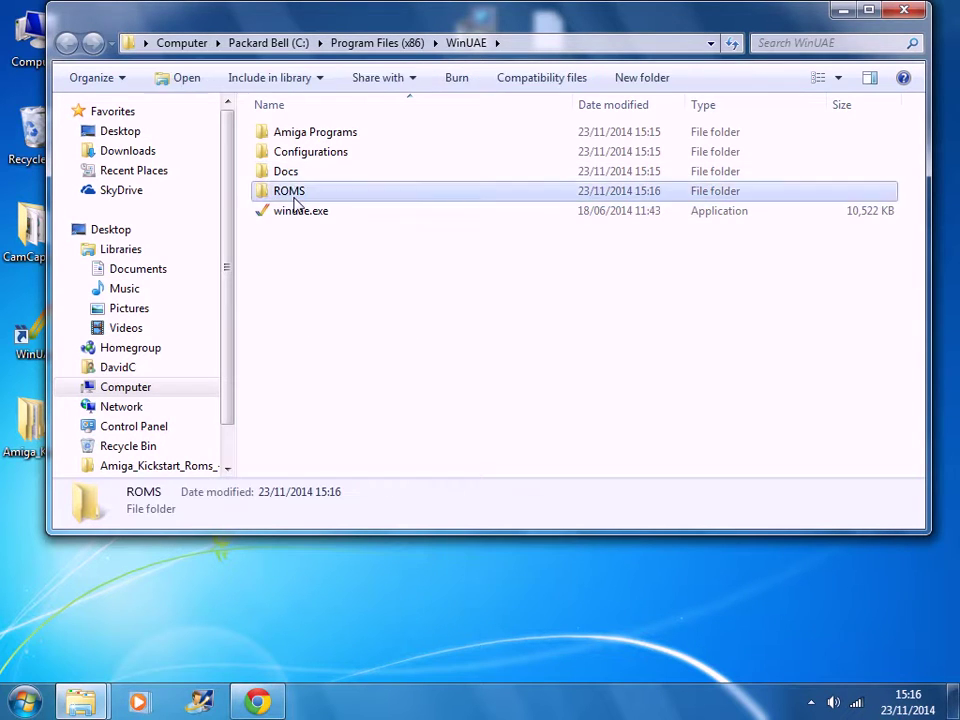
key(ctrl+v)
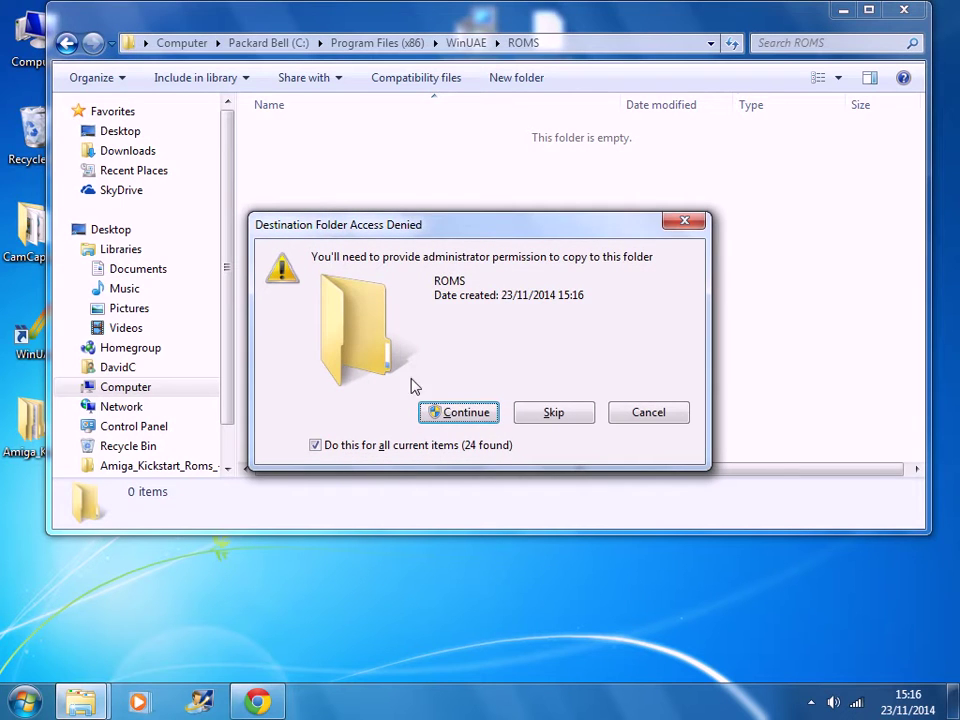
click(457, 405)
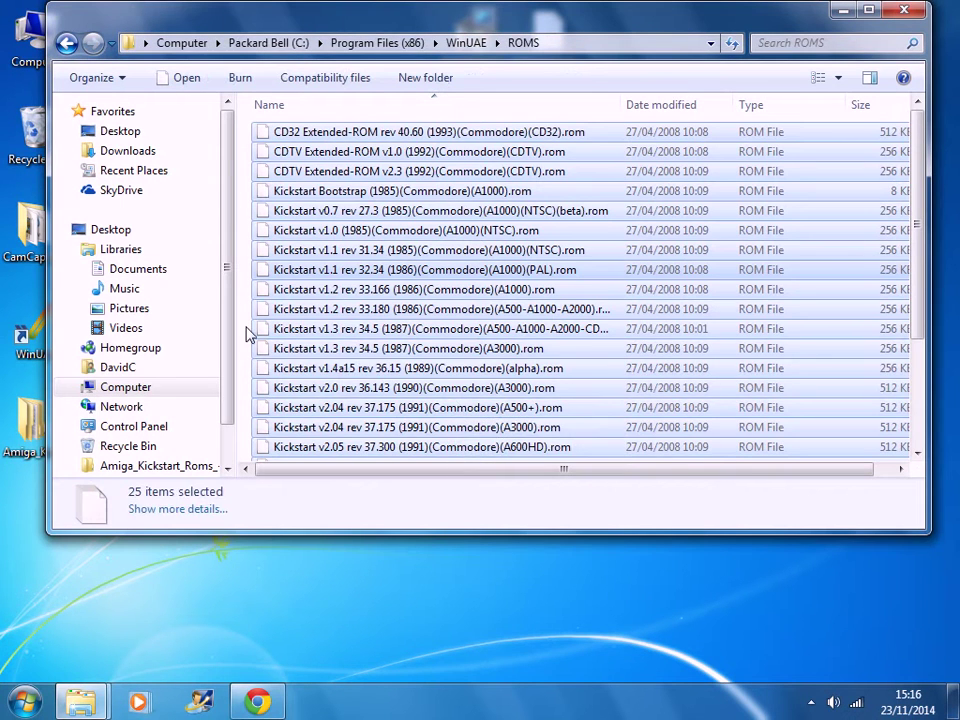
click(246, 332)
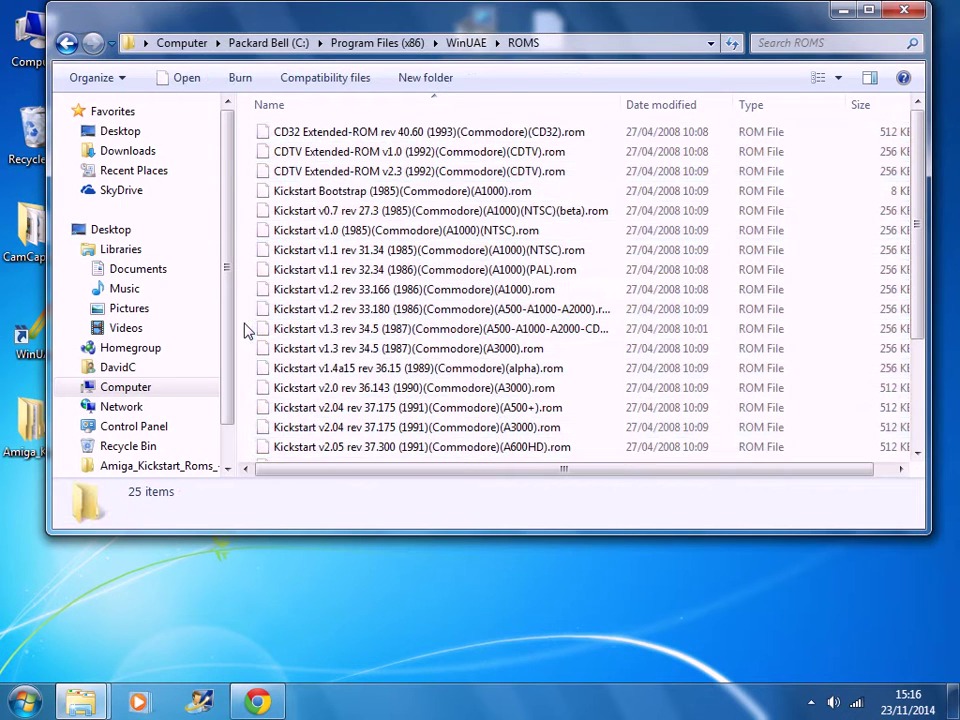
click(904, 9)
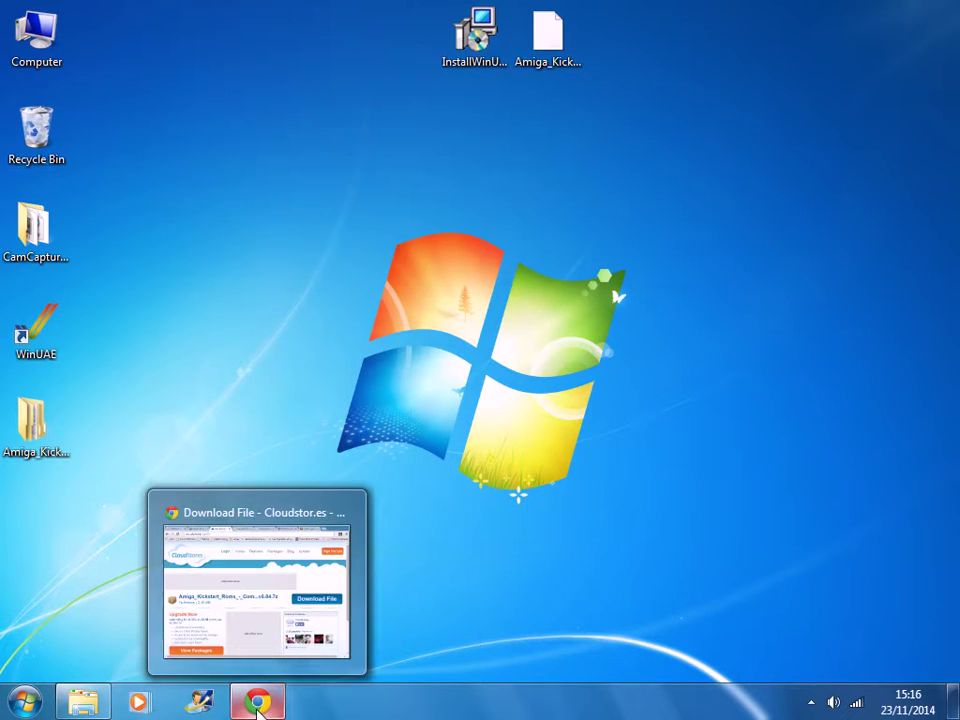
Step: Switch to Chrome and look over the Games4enthusiasts, Game Archives, Planet Emulation and Emuparadise Amiga game pages, then minimize the browser
click(257, 701)
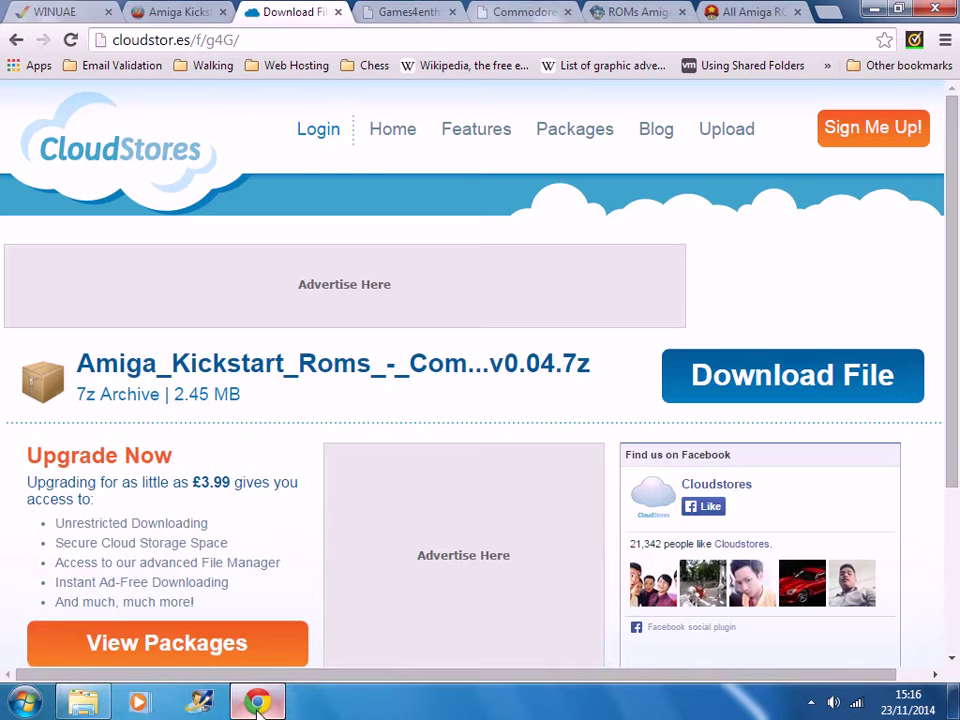
click(406, 14)
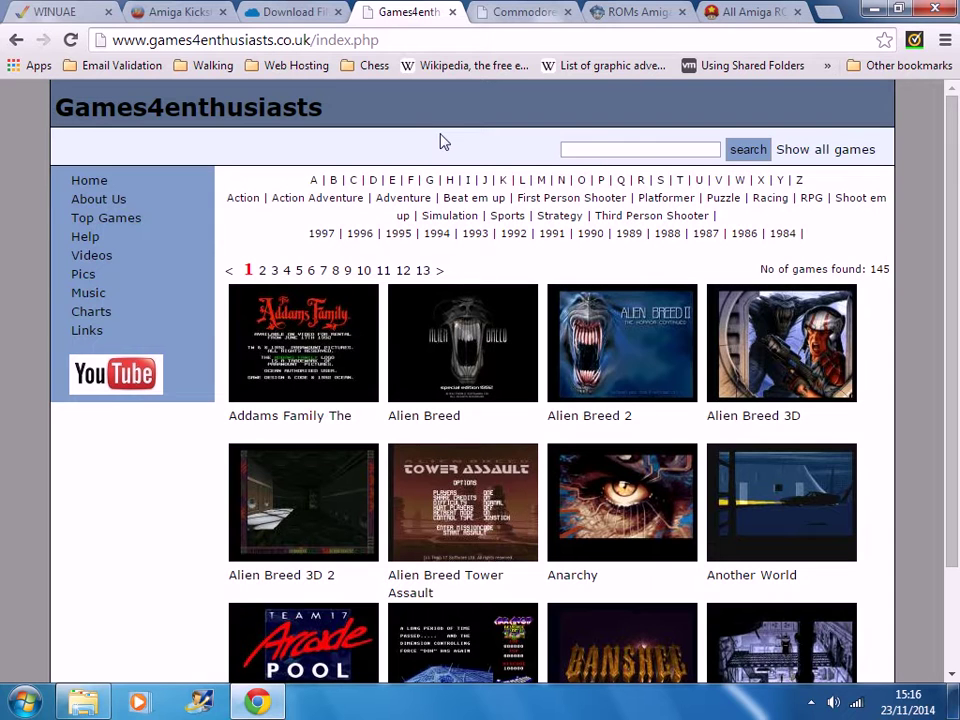
click(527, 13)
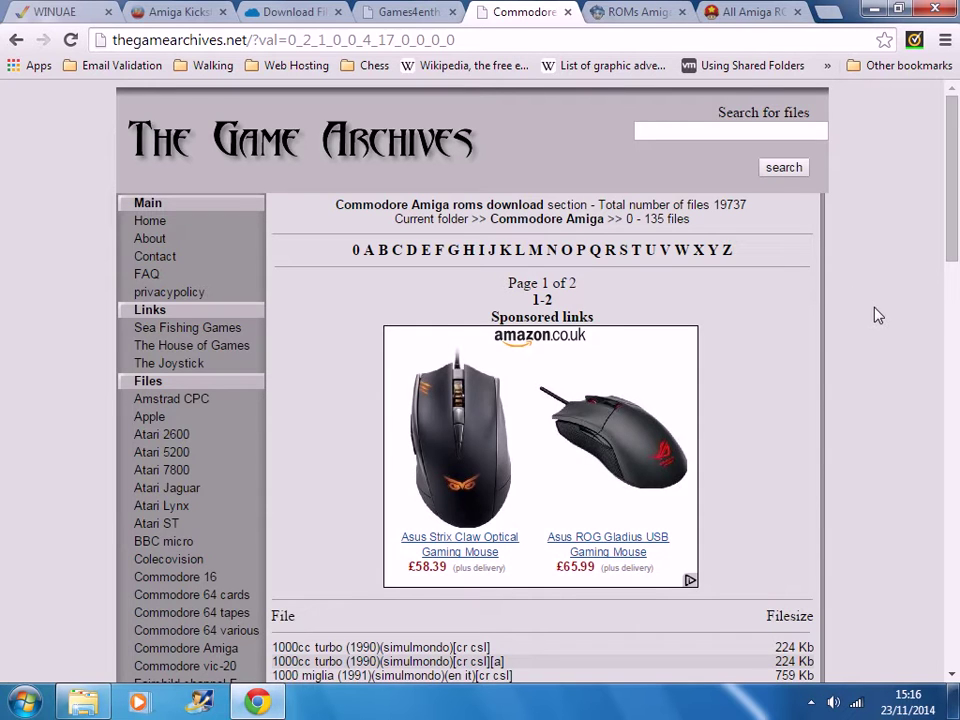
click(632, 14)
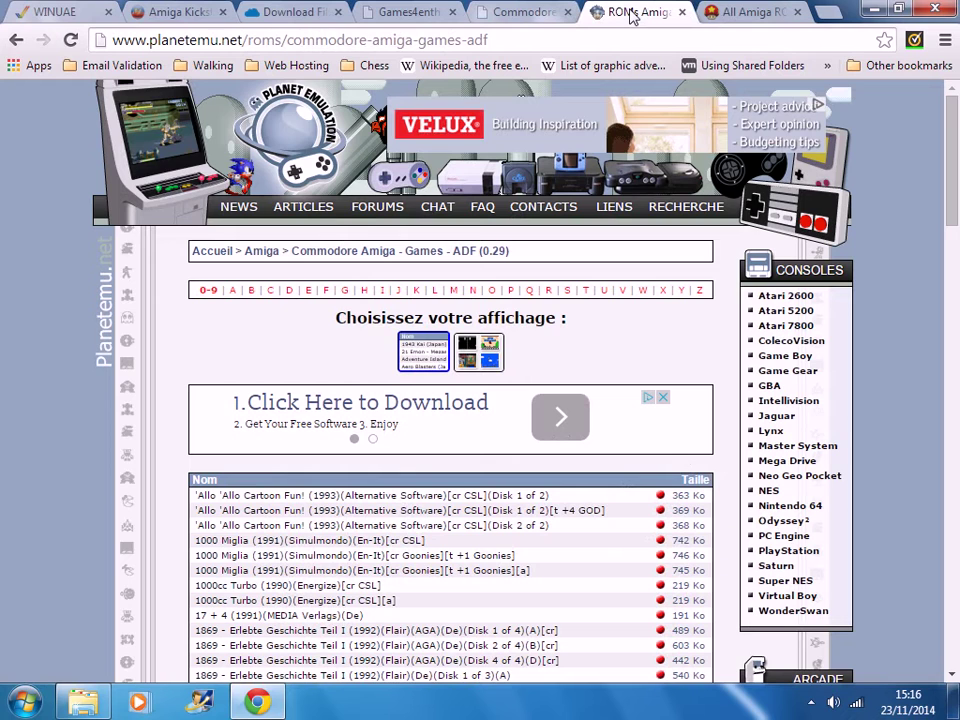
click(764, 12)
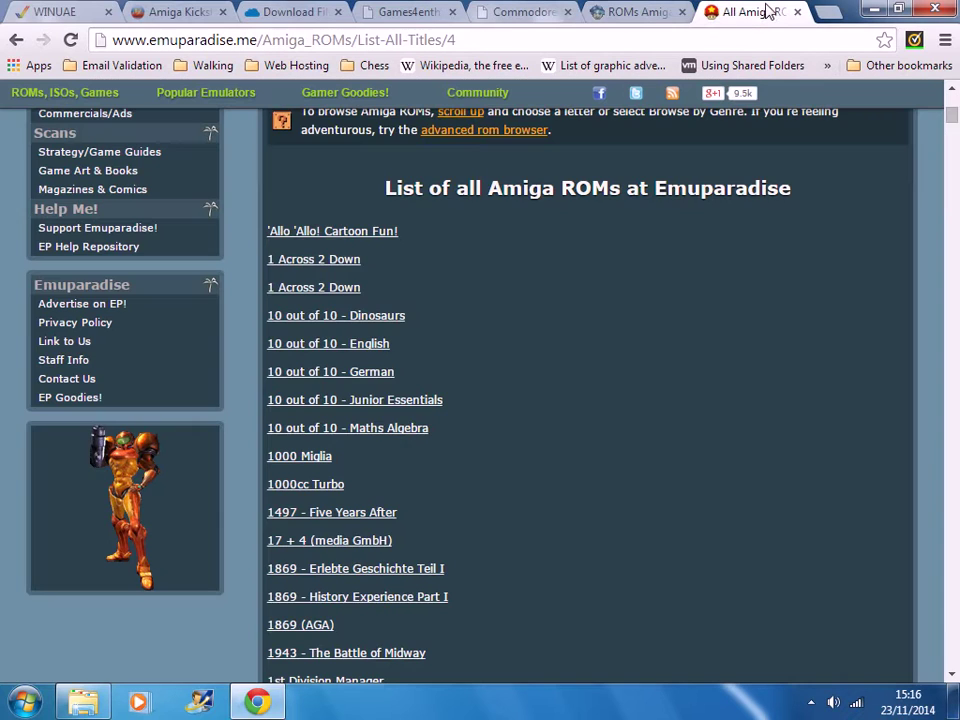
click(873, 14)
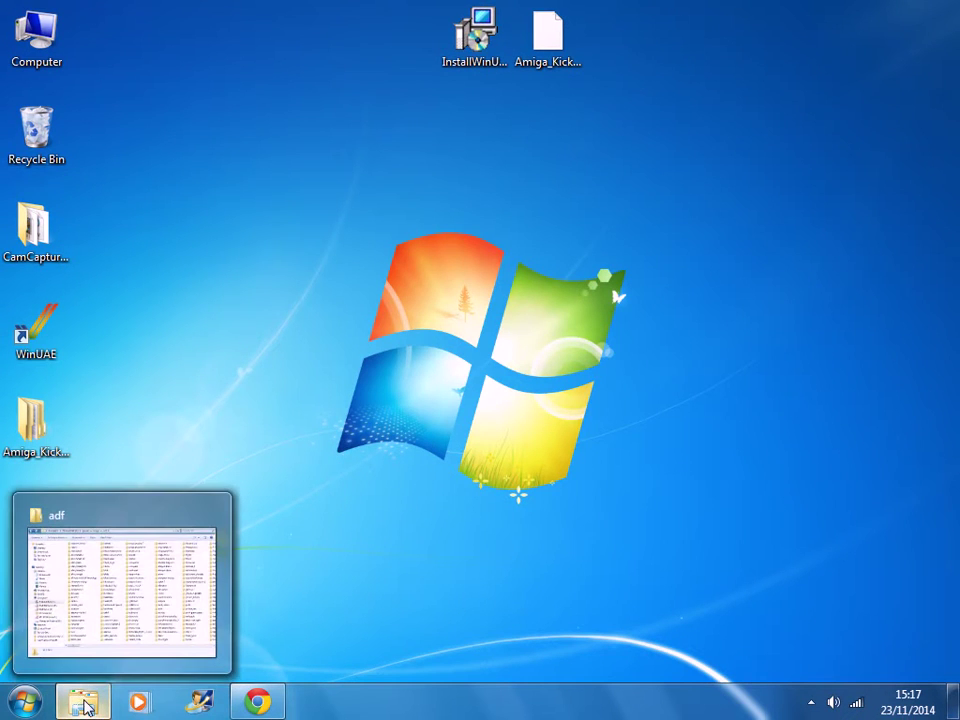
Step: Inspect the ADF file inside the addams_family game folder, return to the adf folder and minimize the folder window
click(80, 697)
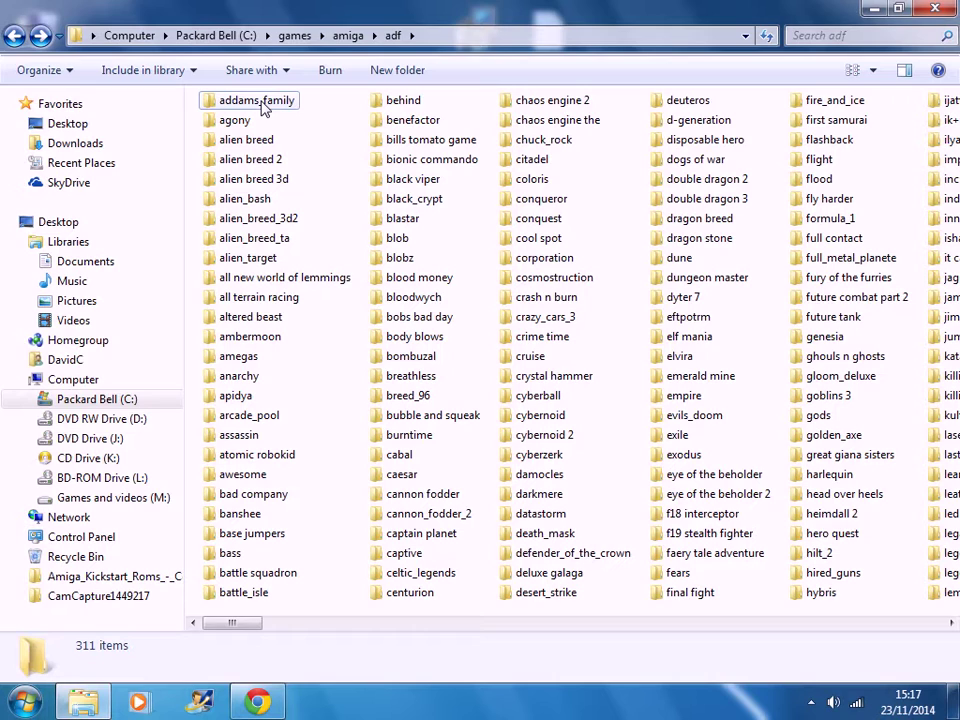
double_click(262, 104)
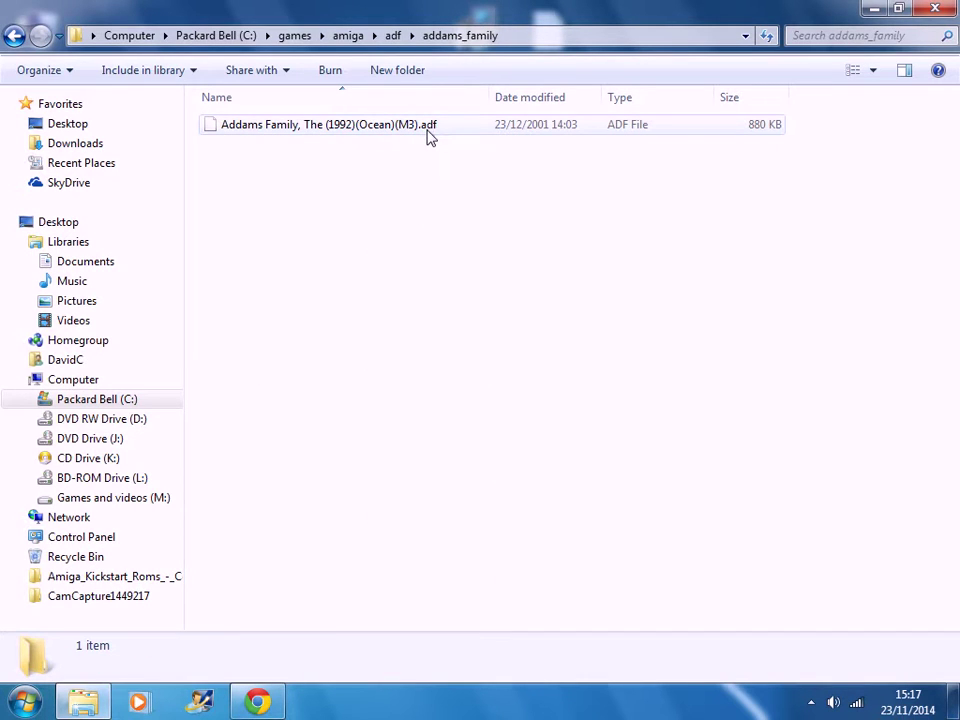
click(14, 35)
click(339, 214)
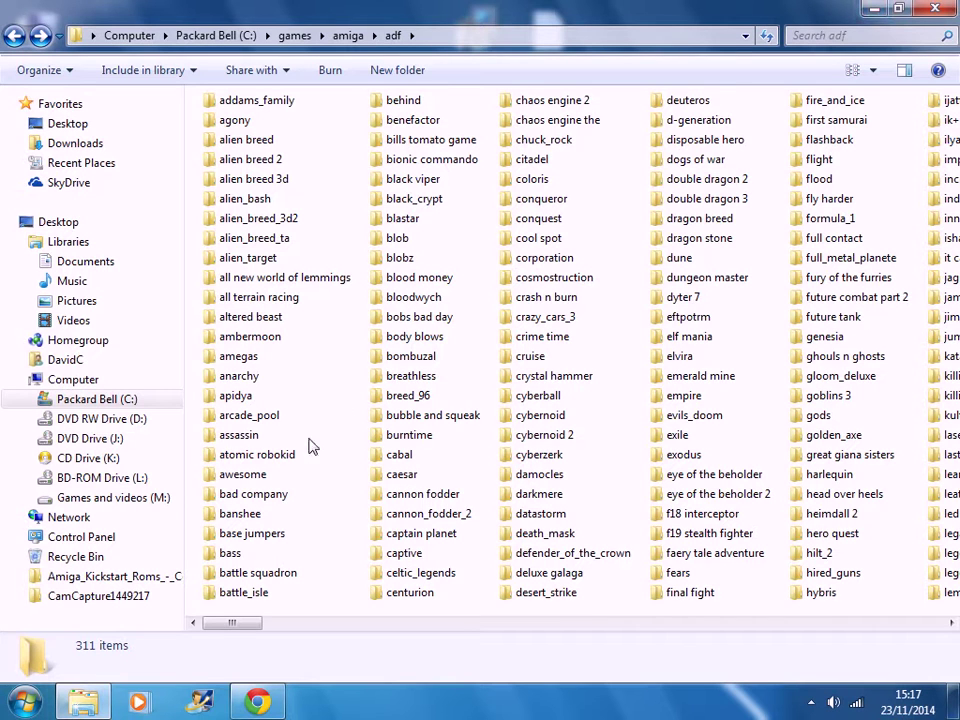
click(874, 8)
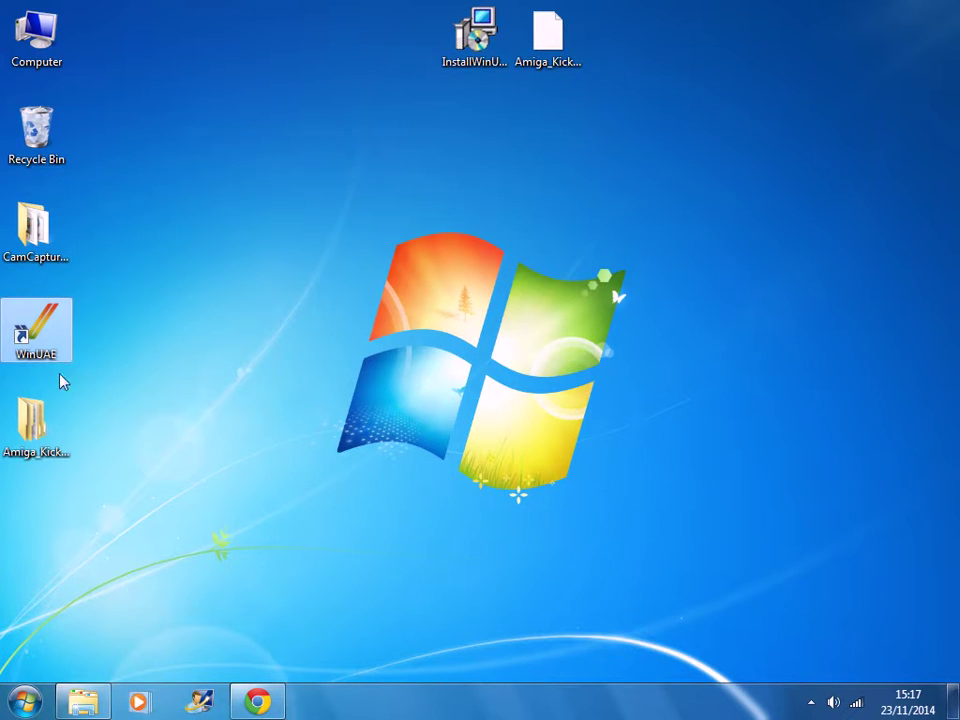
Step: Set the WinUAE desktop shortcut to run as an administrator in its compatibility properties
right_click(29, 312)
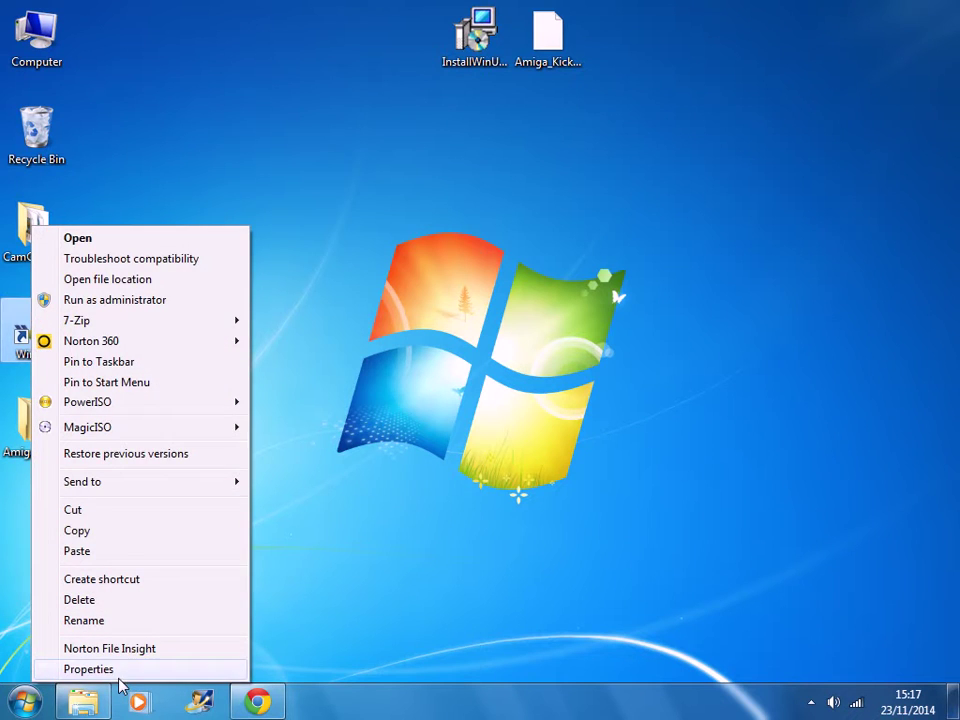
click(147, 664)
click(294, 249)
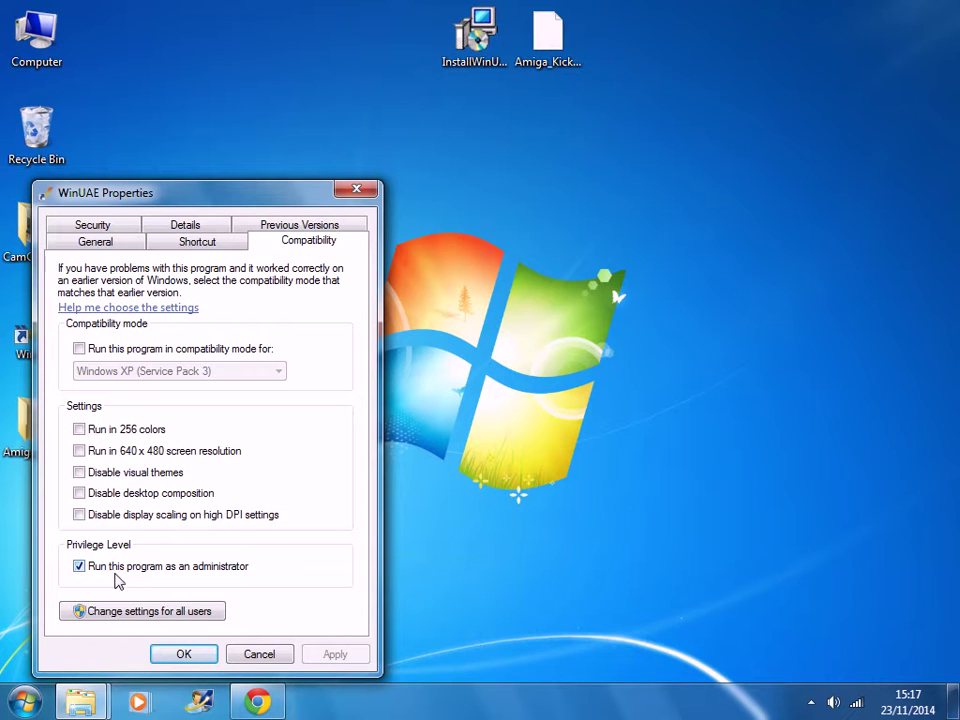
click(184, 653)
Step: Launch WinUAE and check the System ROMs folder in its path settings
double_click(37, 335)
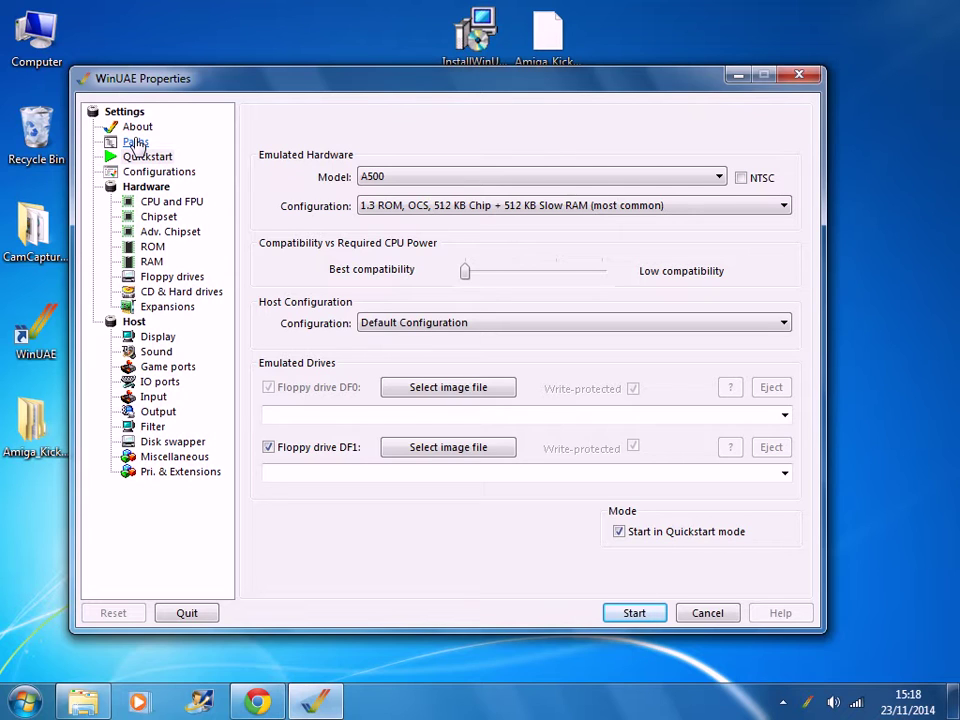
click(136, 143)
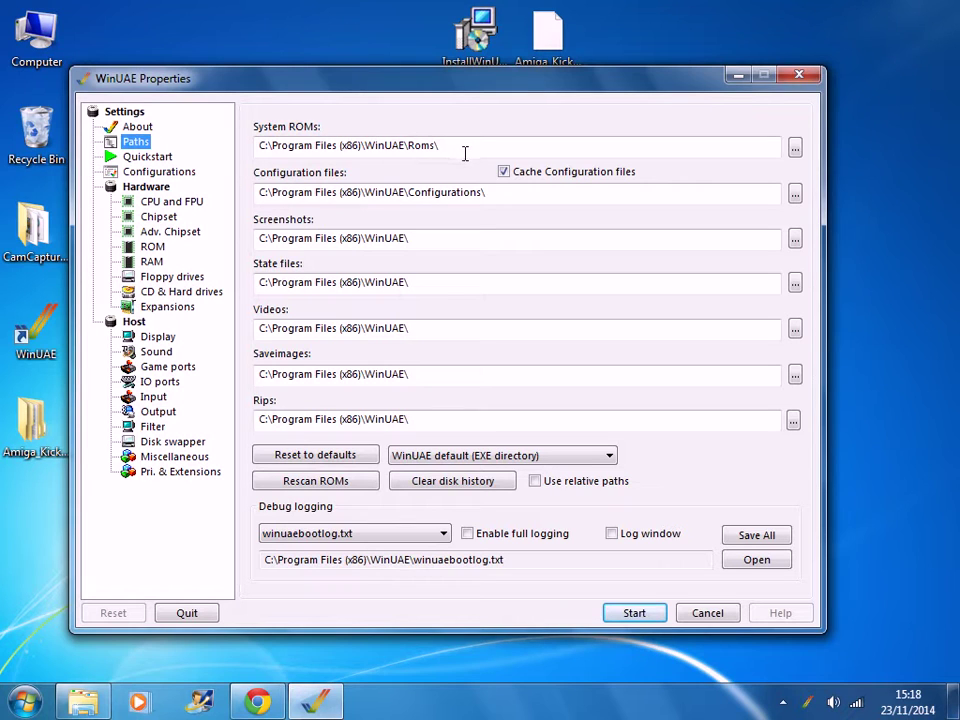
key(Tab)
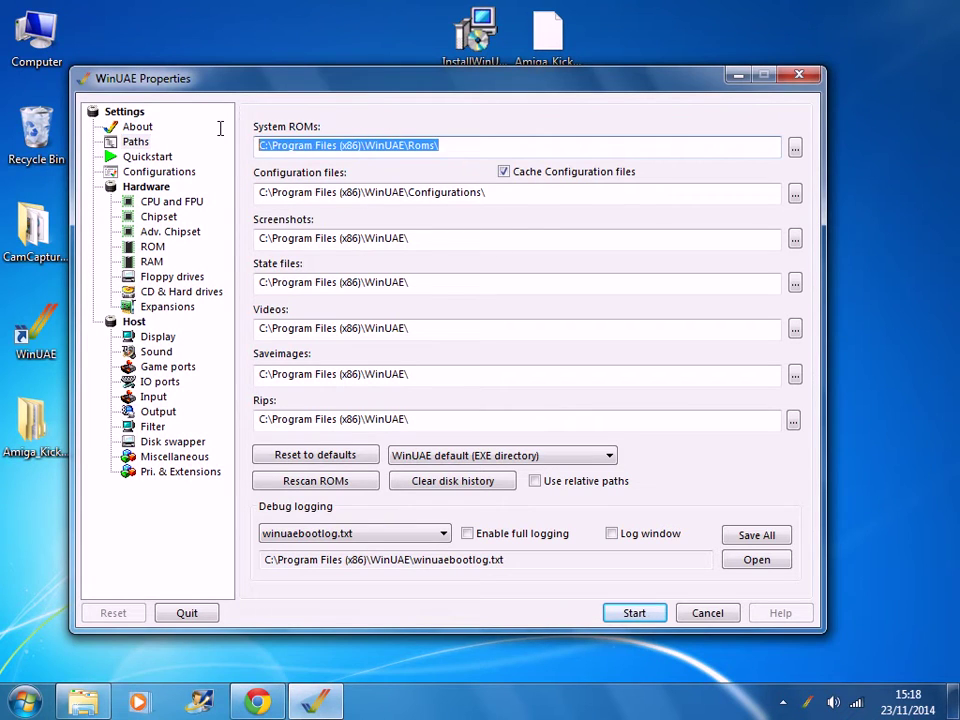
click(452, 141)
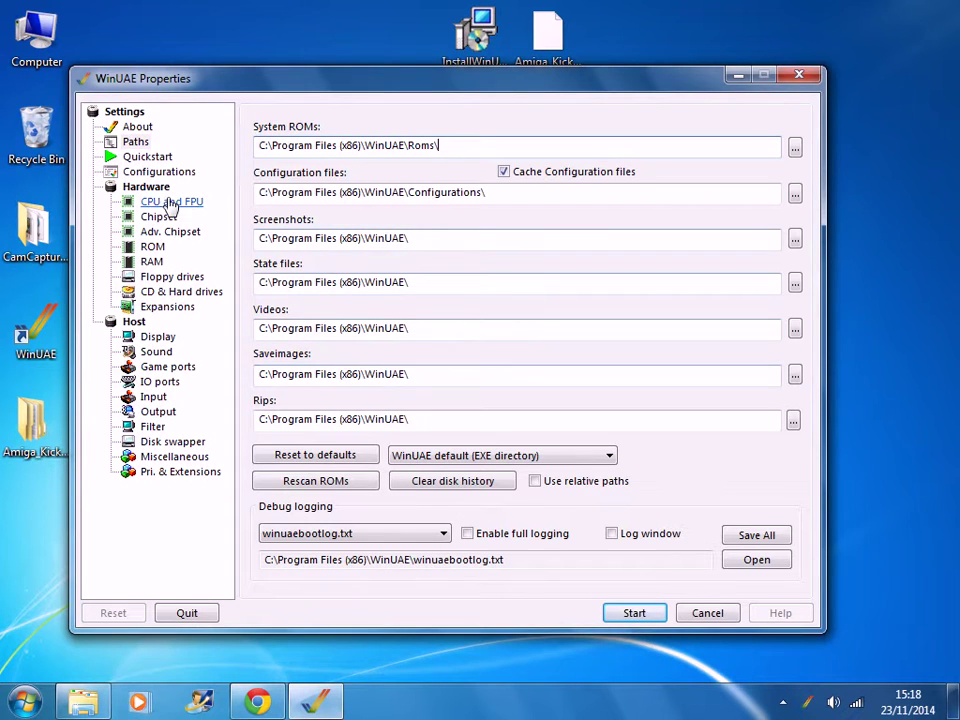
Step: Review the Amiga models offered in the Quickstart settings, keeping the A500 selected
click(147, 157)
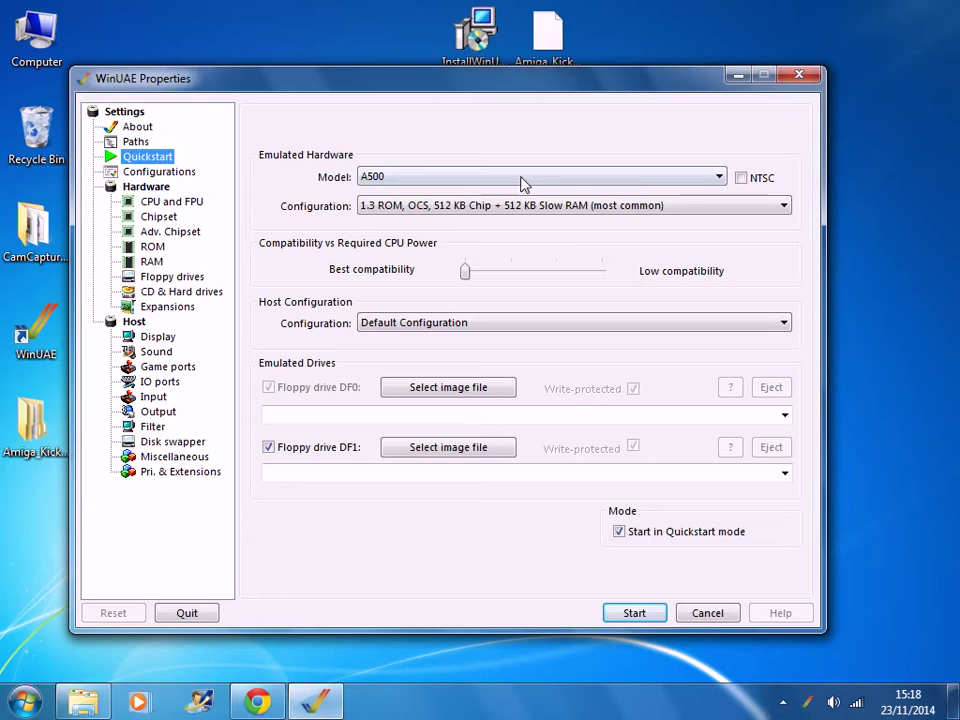
click(577, 178)
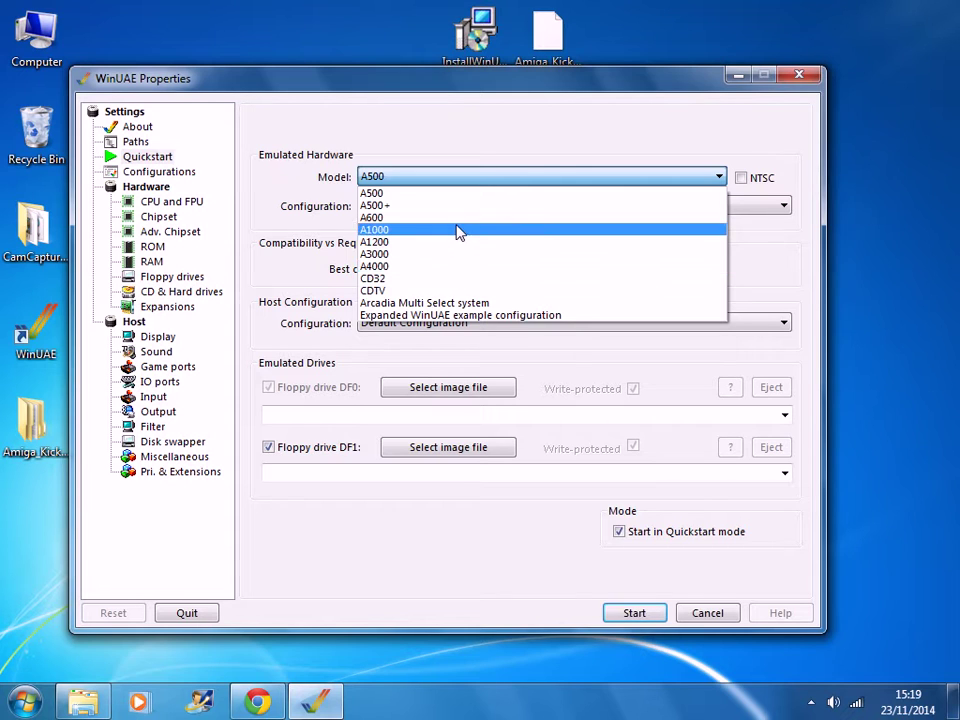
click(424, 128)
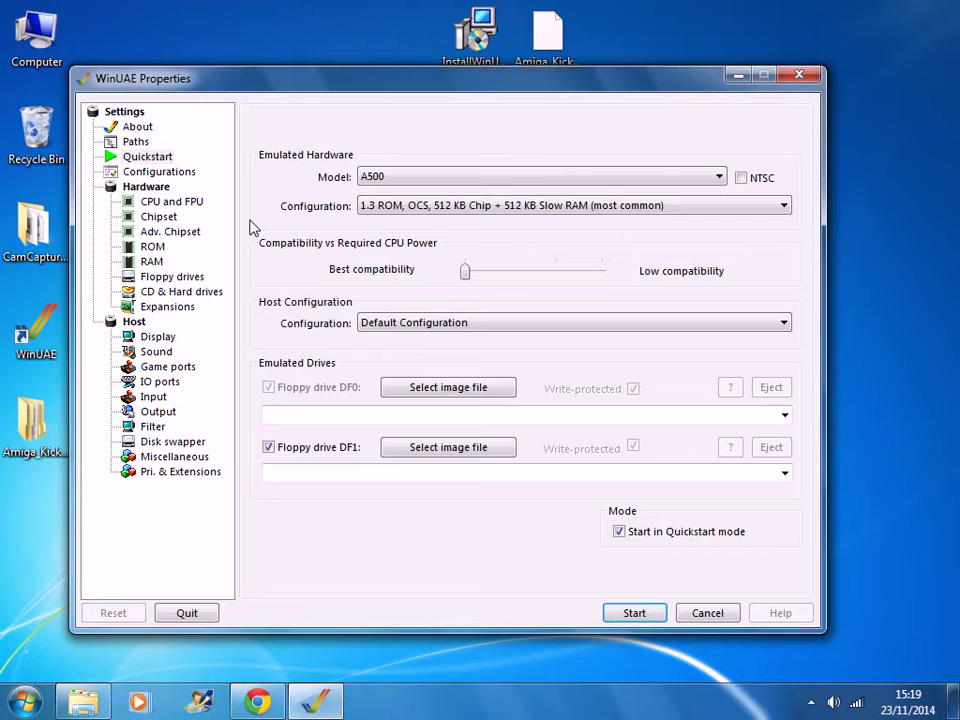
Step: Look through the hardware settings pages from CPU and FPU to Expansions
click(150, 203)
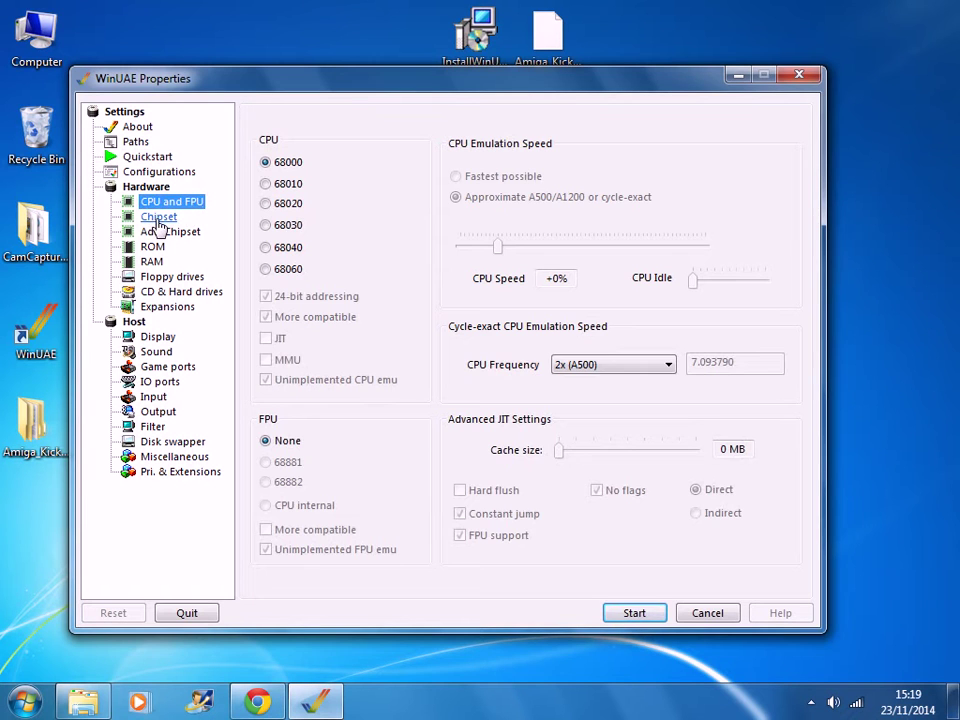
click(152, 216)
click(160, 232)
click(158, 246)
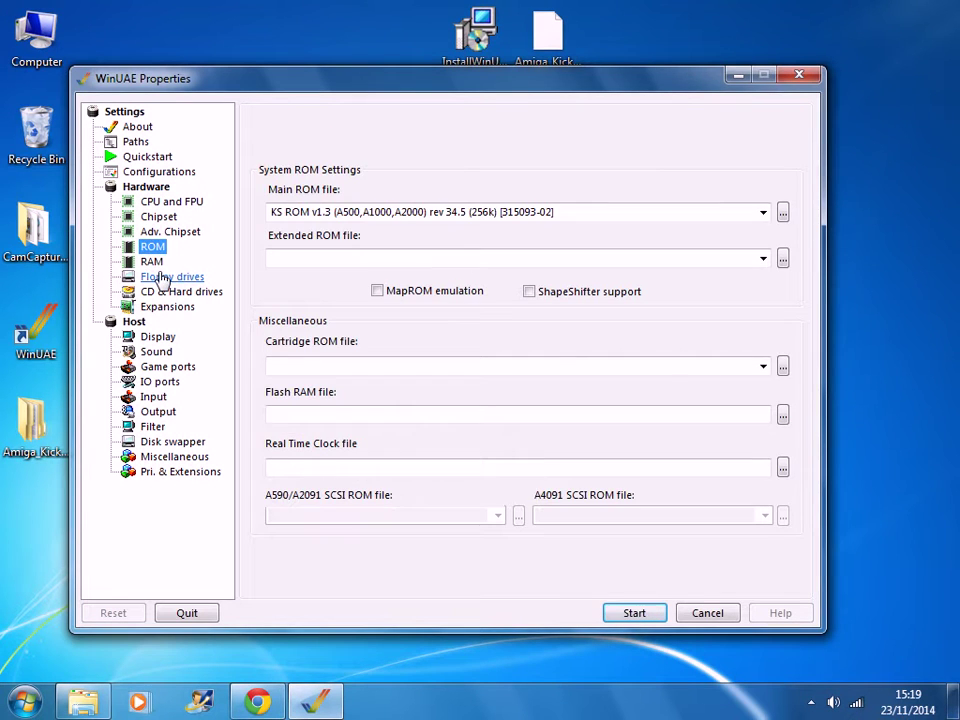
click(156, 264)
click(160, 277)
click(160, 292)
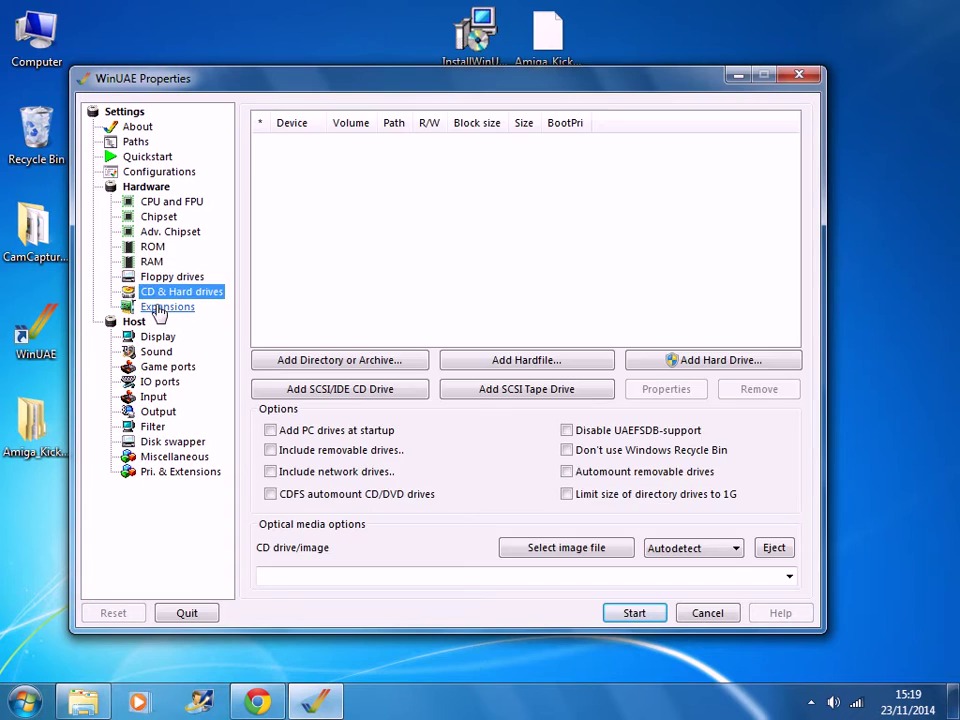
click(155, 306)
Step: In the display settings, set the fullscreen colour depth to 32 and the windowed size to 800 by 600
click(150, 337)
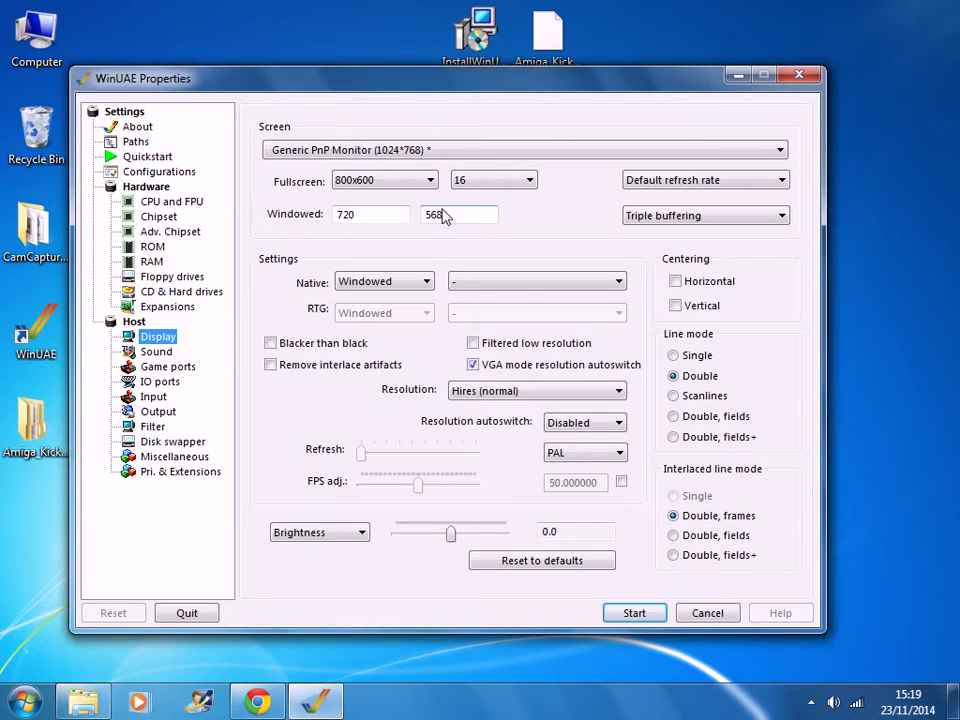
click(518, 184)
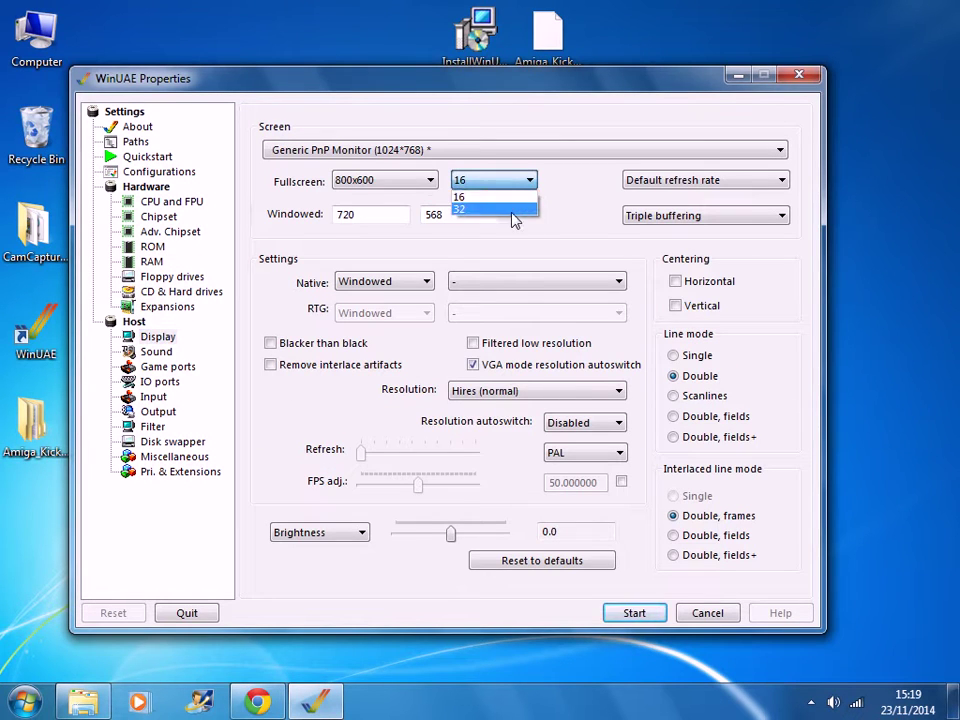
click(512, 208)
double_click(345, 215)
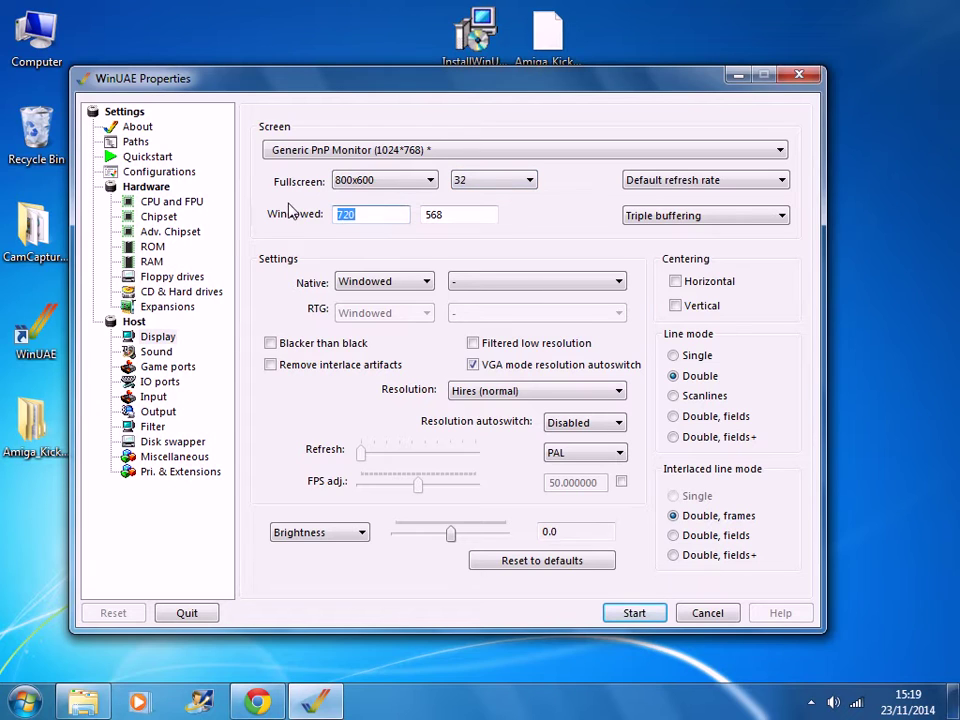
text(800)
key(Tab)
text(6)
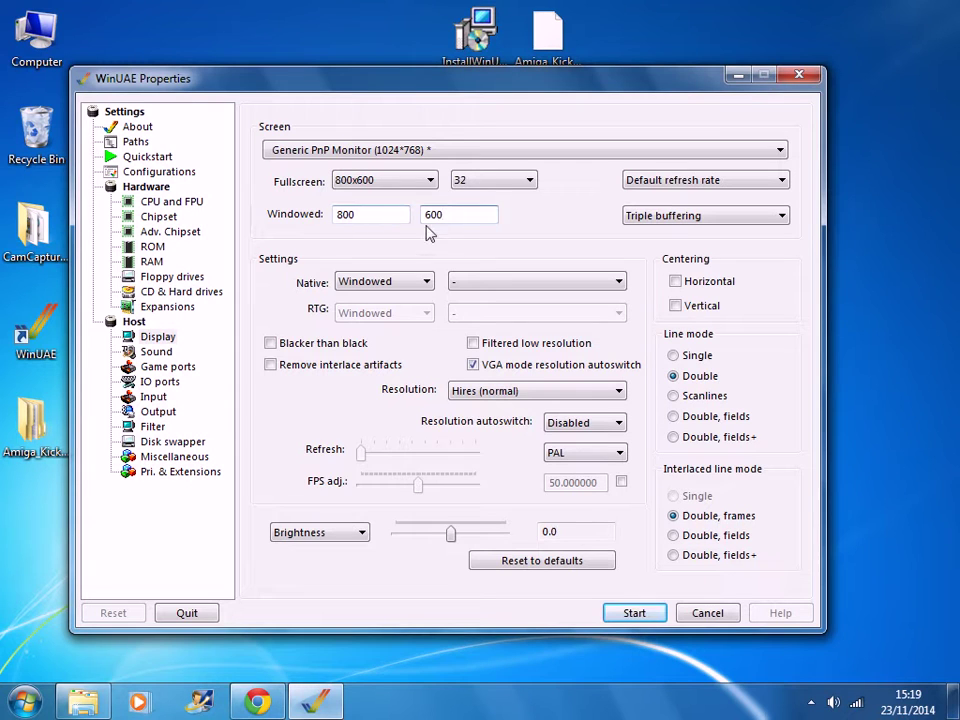
Step: Enable horizontal and vertical centering and set the line mode to Single
click(675, 282)
click(676, 306)
click(675, 360)
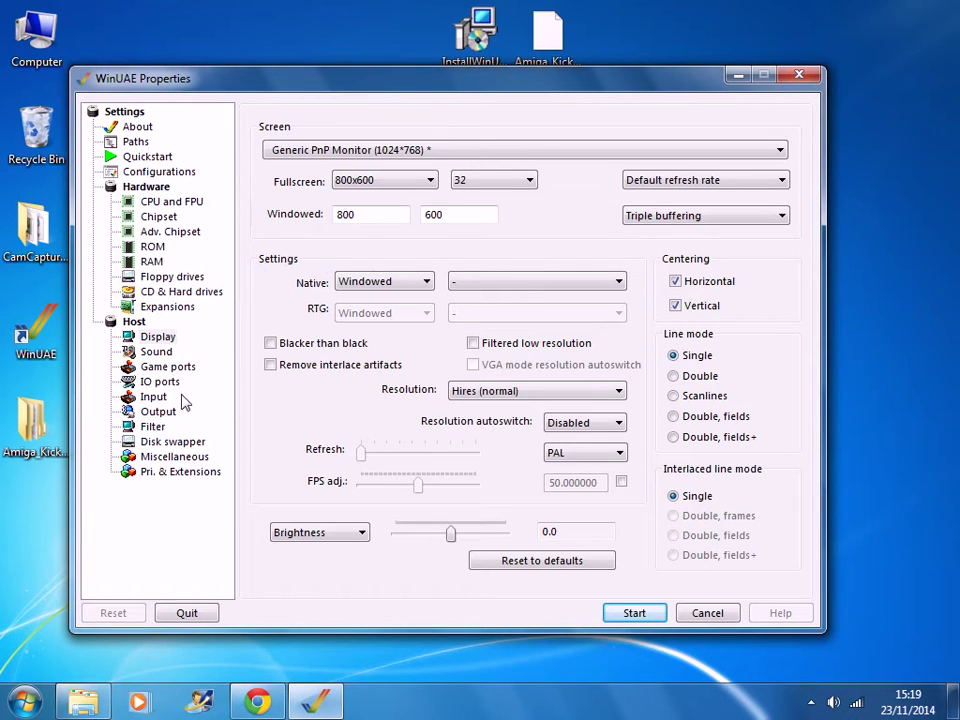
Step: Review the sound settings and the available floppy drive sound options
click(157, 354)
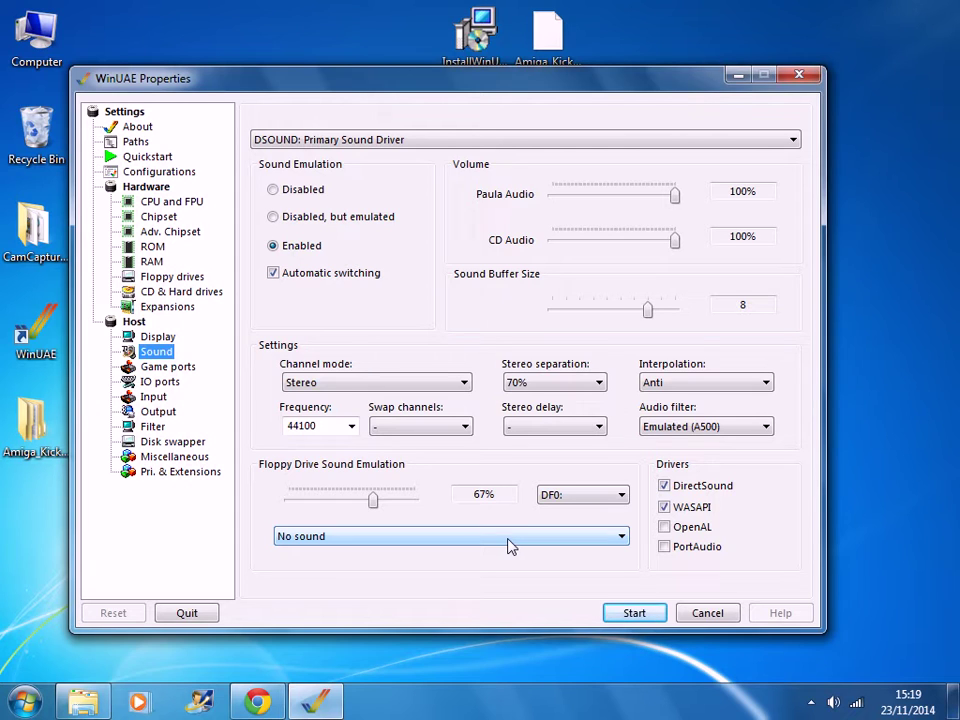
click(508, 545)
click(510, 544)
Step: Review the Port 2 controller choices in the game port settings, keeping Keyboard Layout A
click(162, 368)
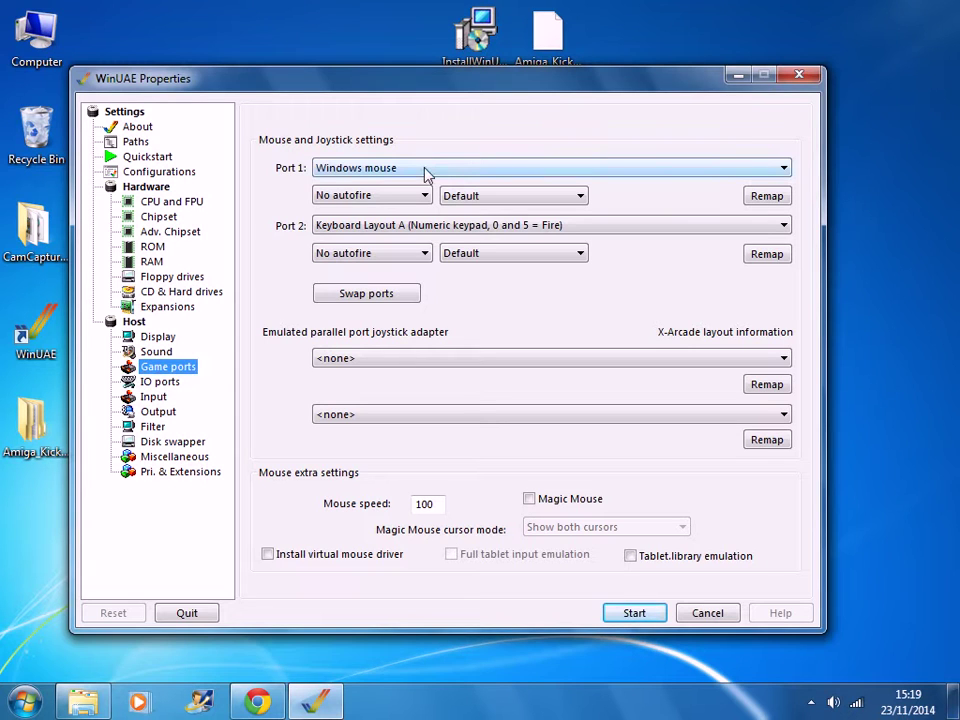
click(436, 226)
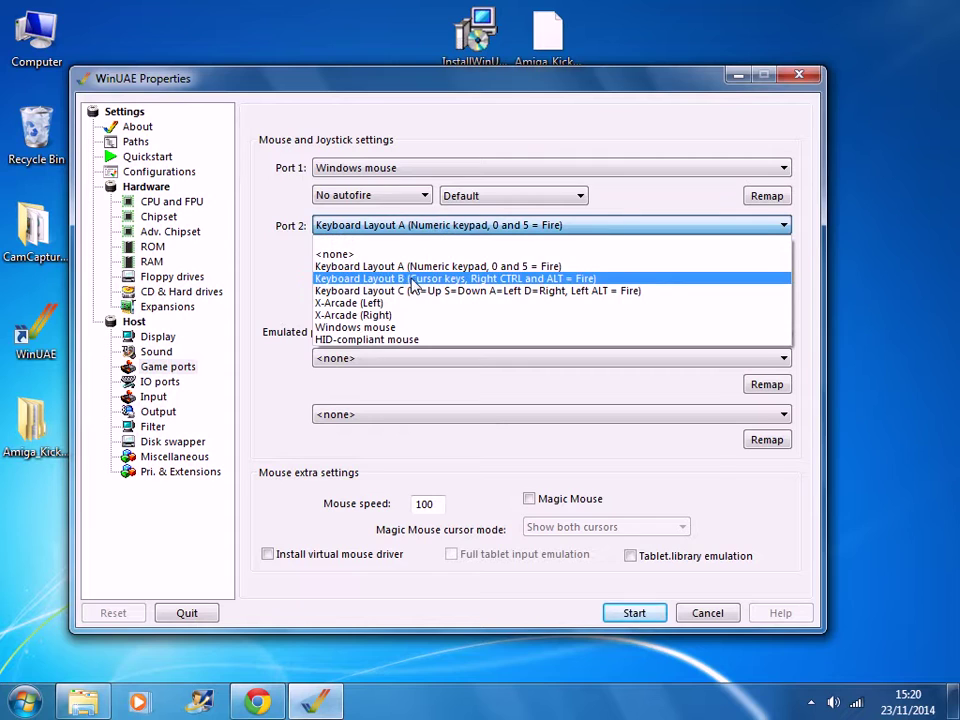
click(279, 276)
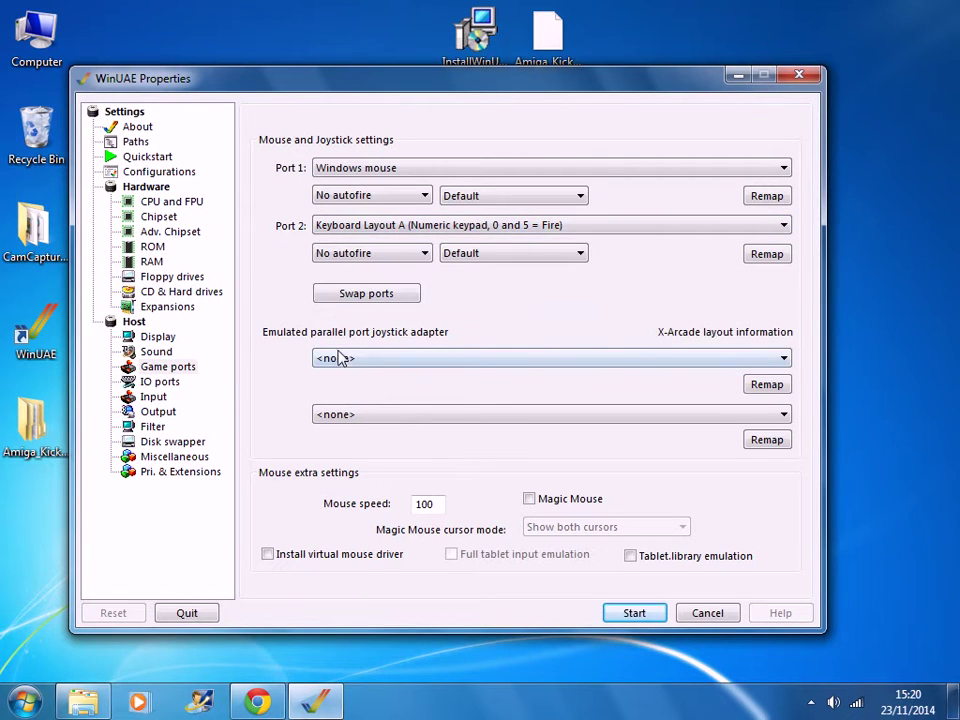
Step: Look through the remaining host settings pages: IO ports, Input, Output, Filter, Disk swapper and Miscellaneous
click(155, 384)
click(153, 397)
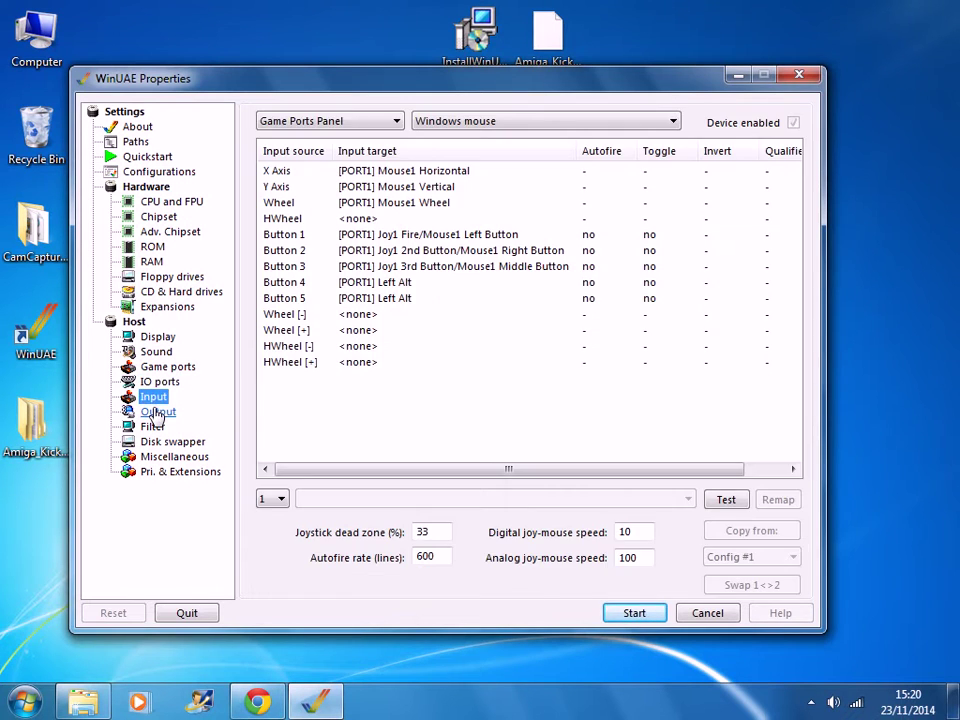
click(155, 411)
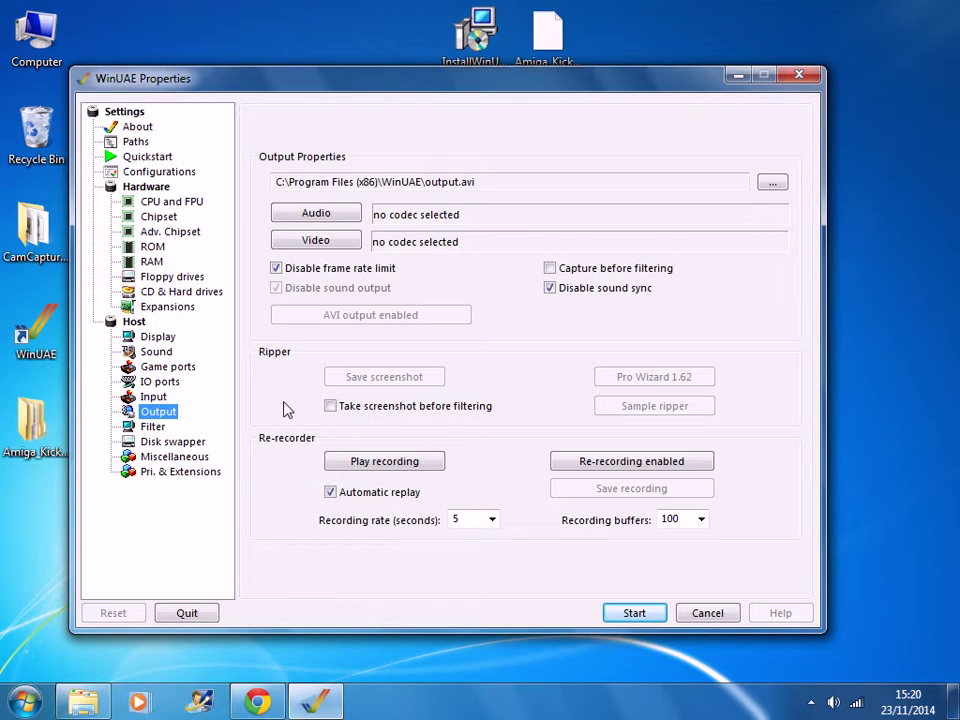
click(153, 427)
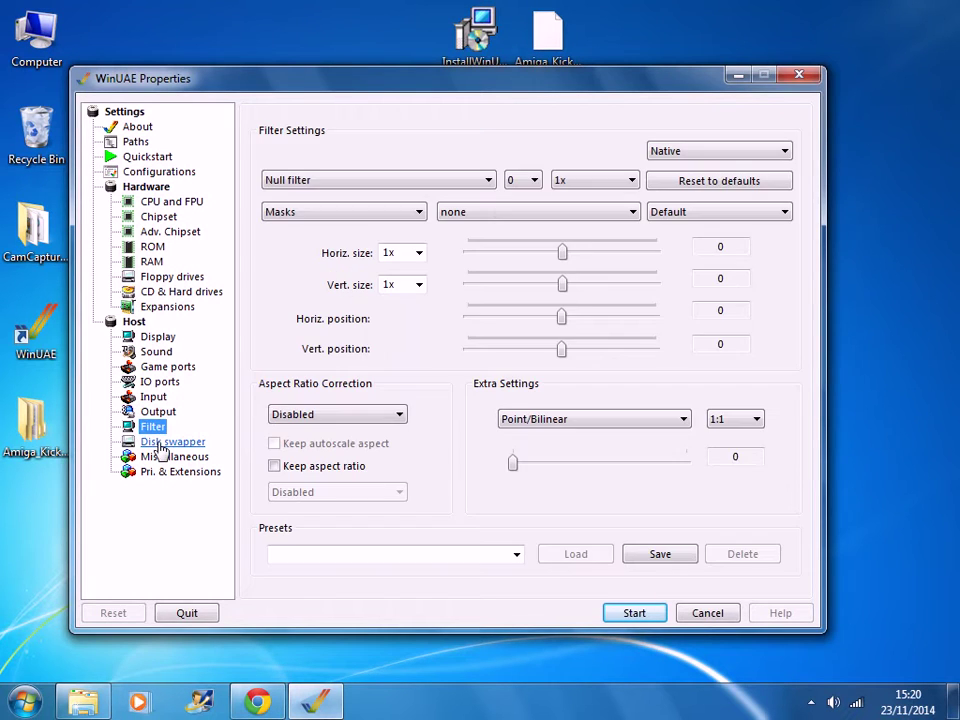
click(160, 446)
click(157, 457)
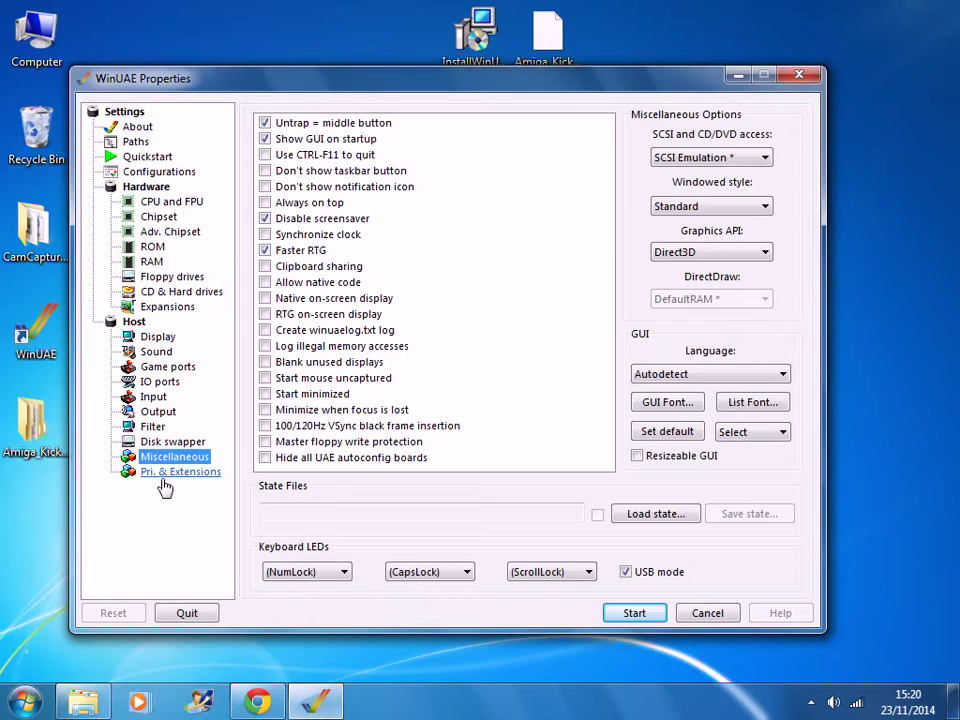
Step: Glance over the priority and extension settings and name a new emulator configuration "A500 Games Config"
click(170, 473)
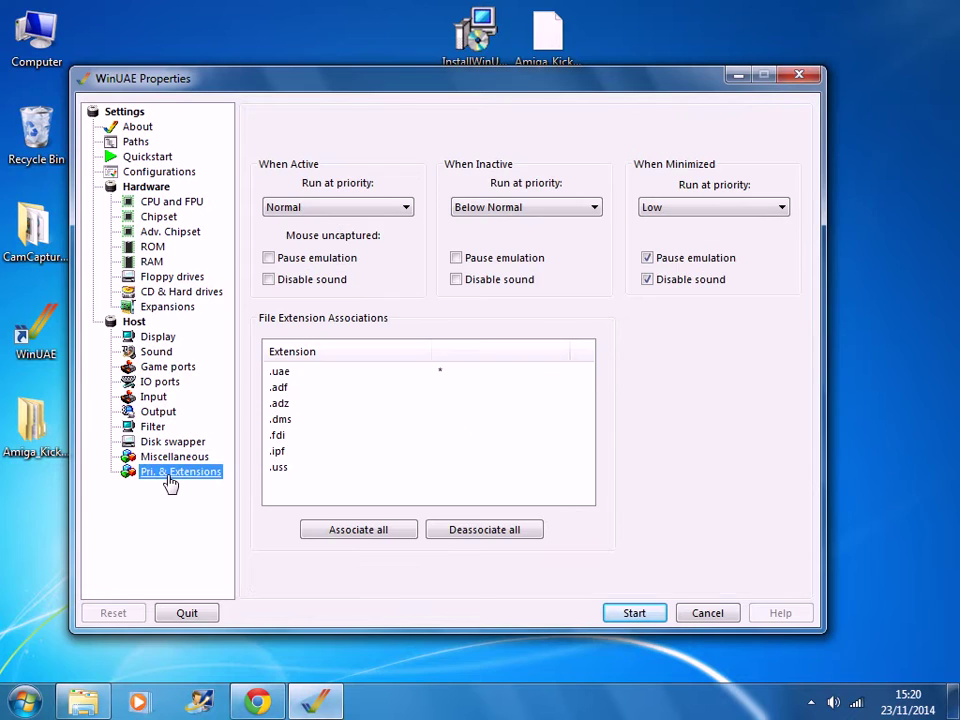
click(150, 158)
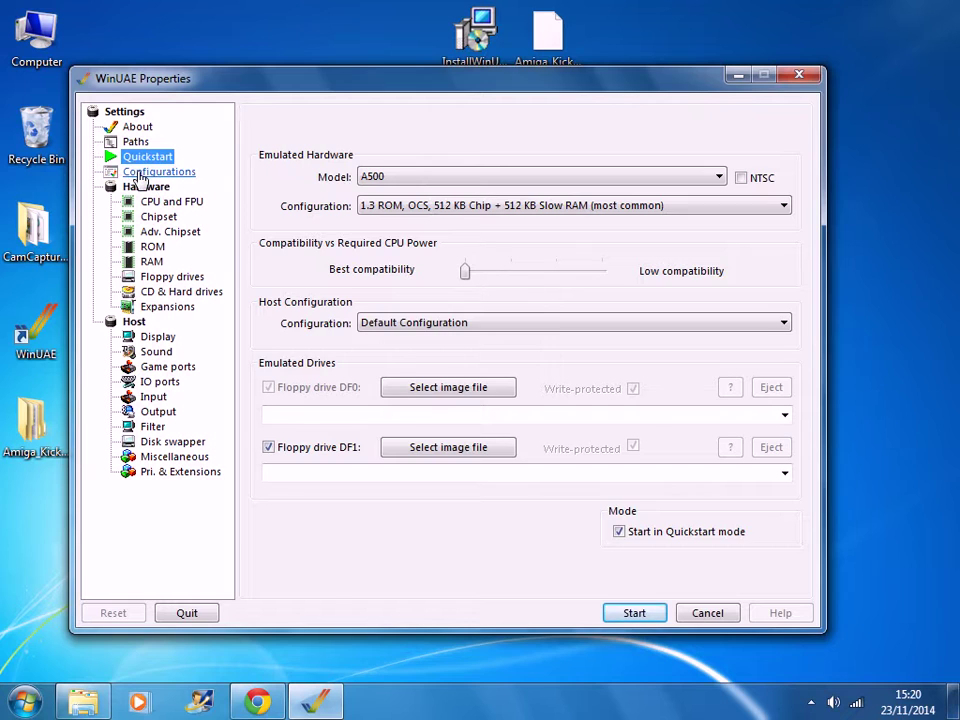
click(150, 171)
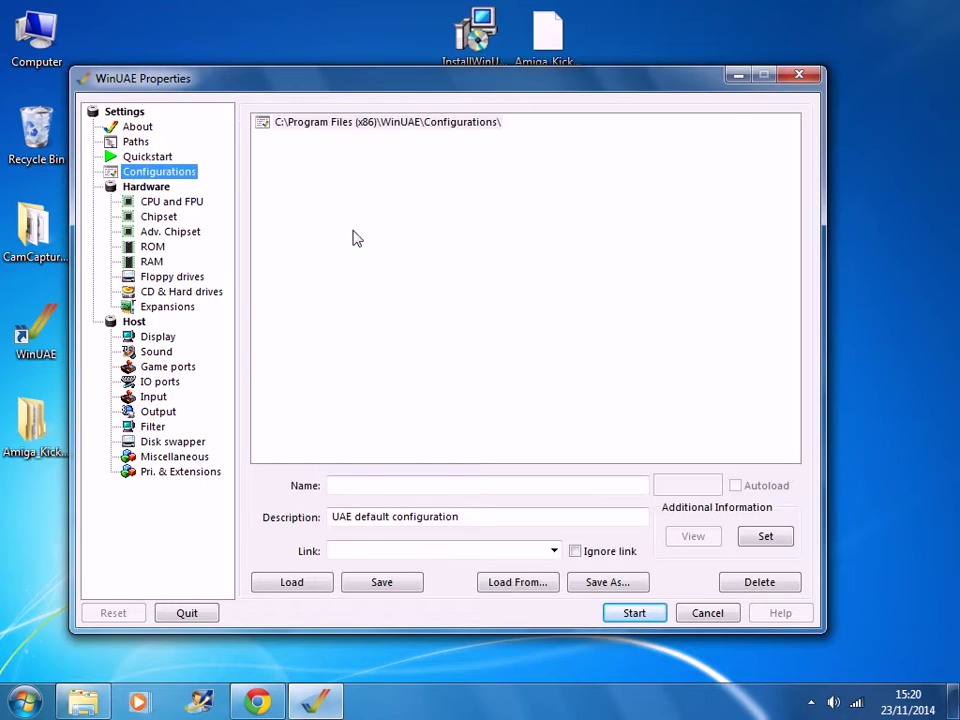
click(354, 484)
text(A50)
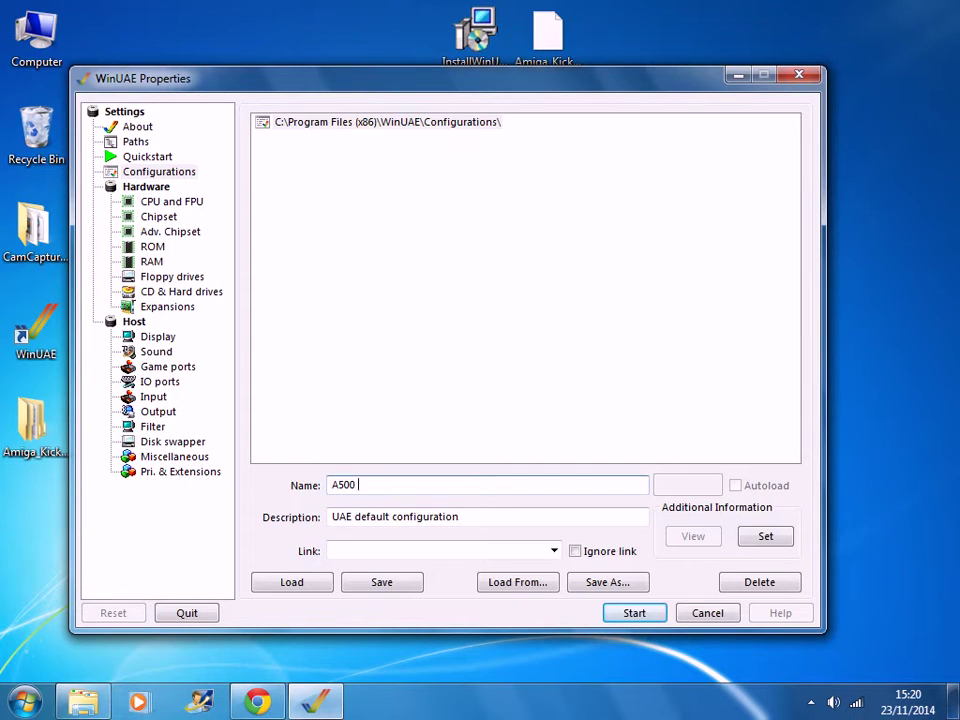
text(0 Games G)
text(ongif)
text(fig)
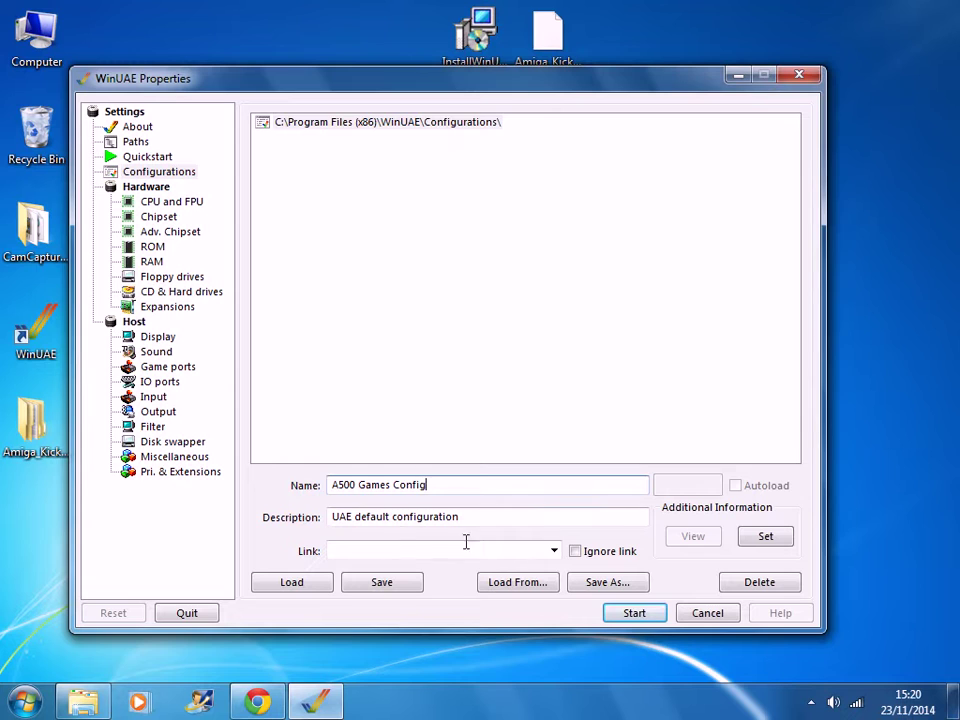
Step: Copy the configuration name and save the configuration under it as a WinUAE configuration file in the Configurations folder
drag(443, 483, 296, 488)
key(ctrl+c)
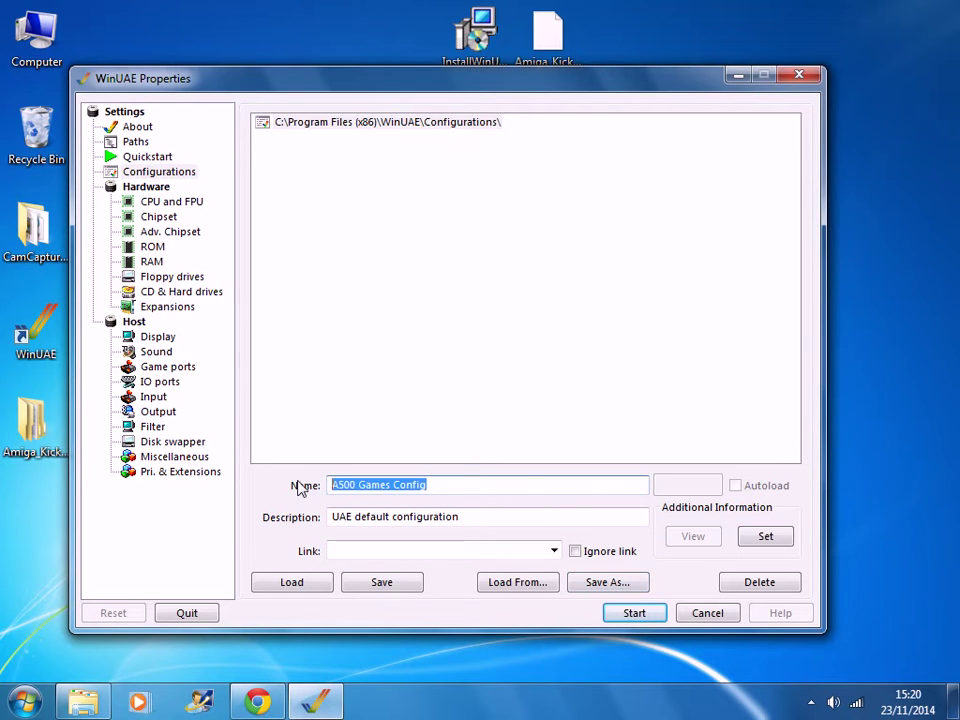
click(439, 486)
click(588, 578)
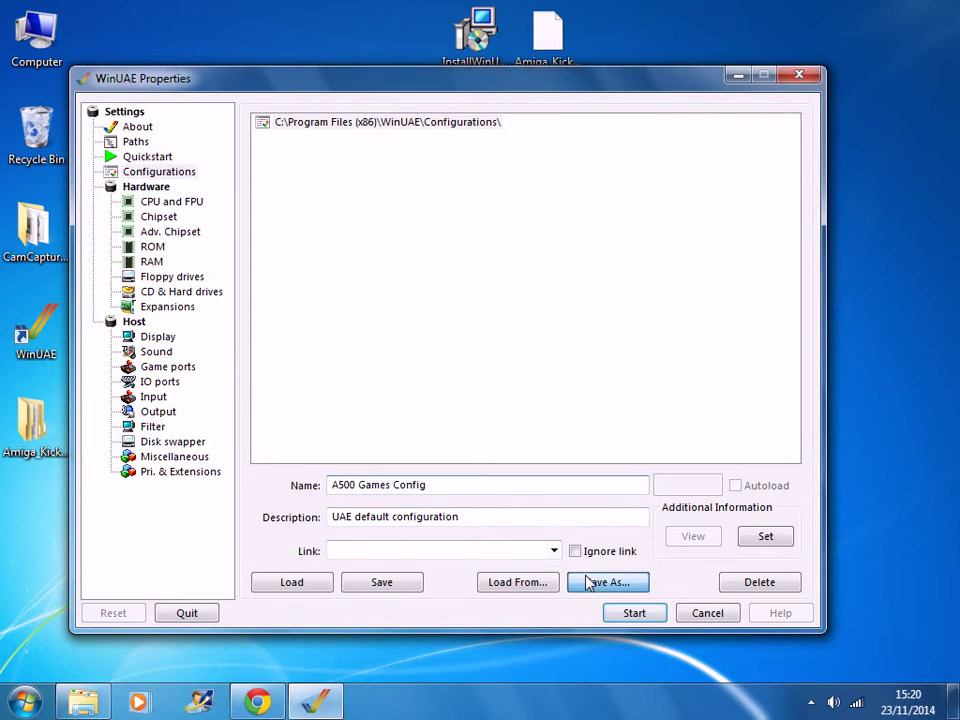
key(ctrl+v)
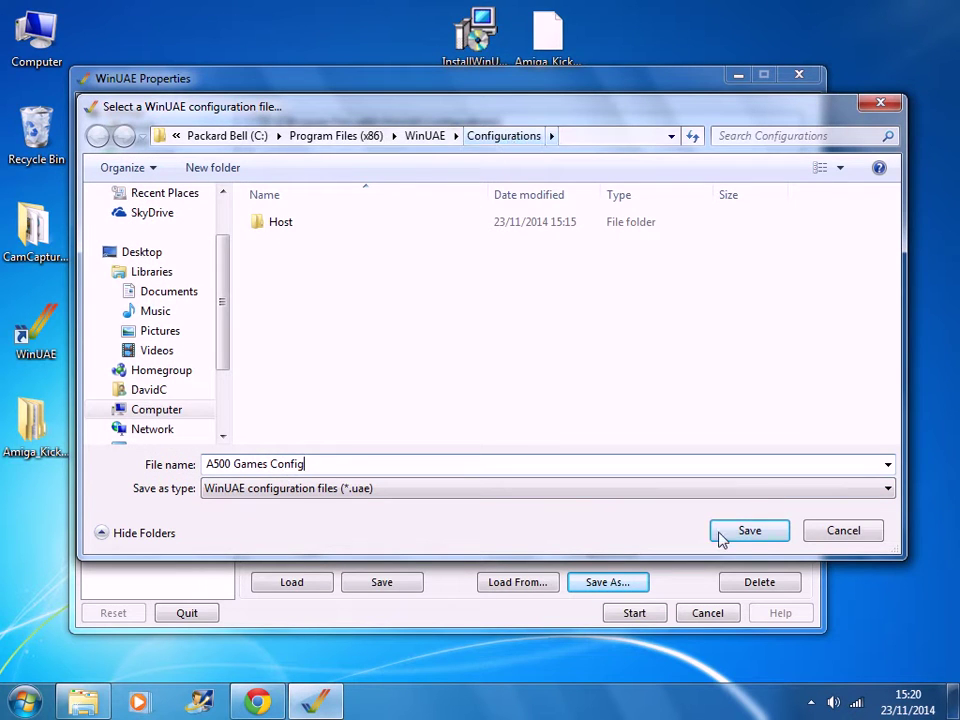
click(749, 536)
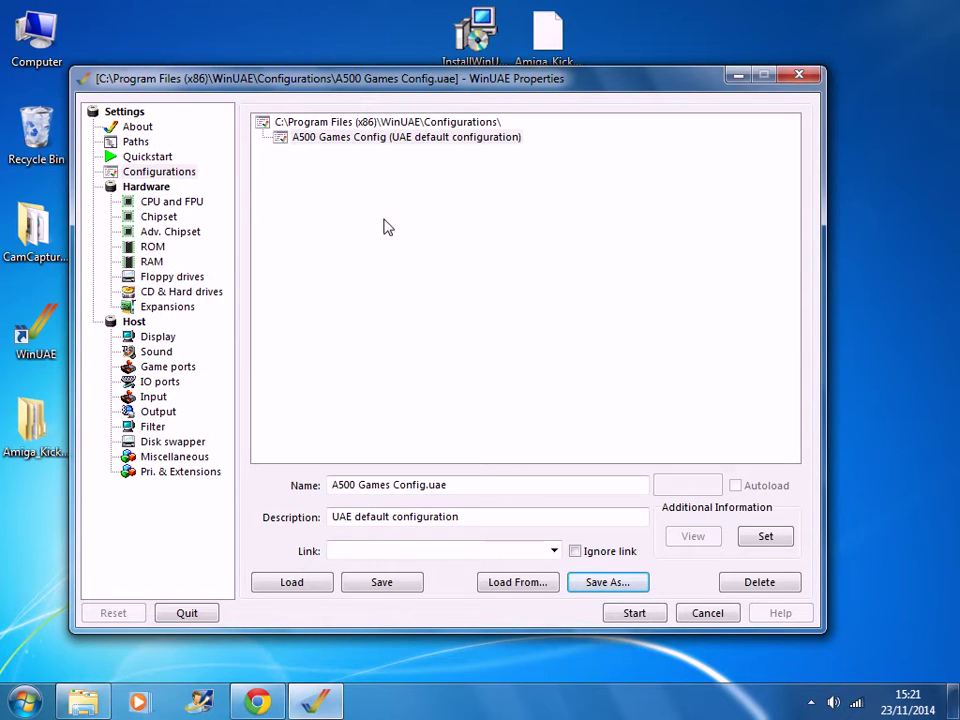
Step: Load the saved A500 Games Config configuration
click(366, 142)
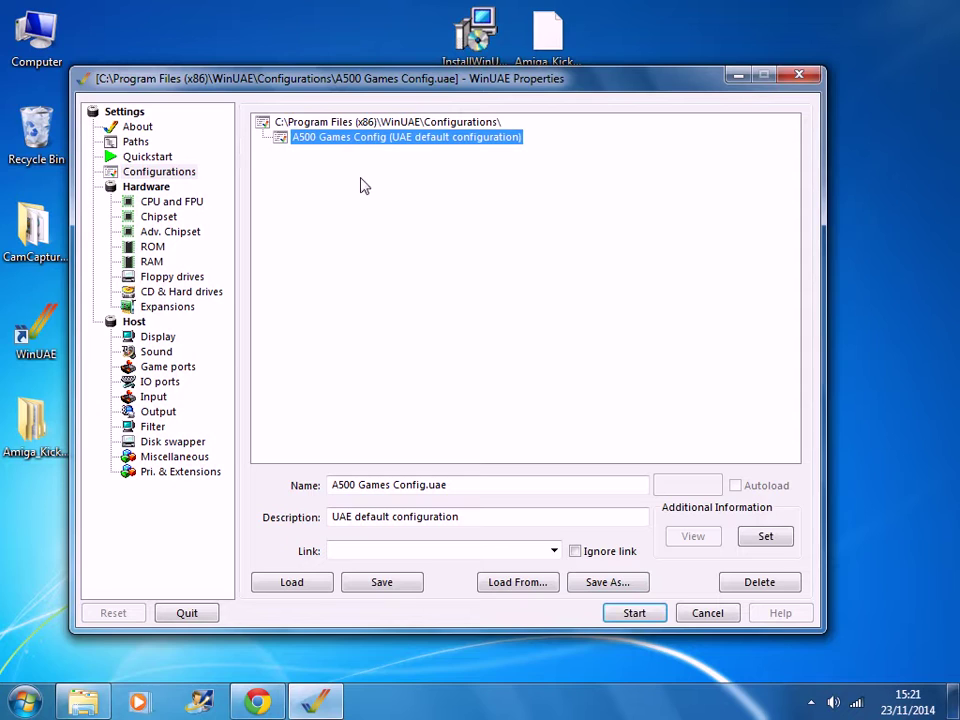
click(294, 587)
click(287, 584)
Step: Insert the Alien Breed - Special Edition (Disk 1 of 2) ADF image from the alien breed folder into floppy drive DF0
click(148, 156)
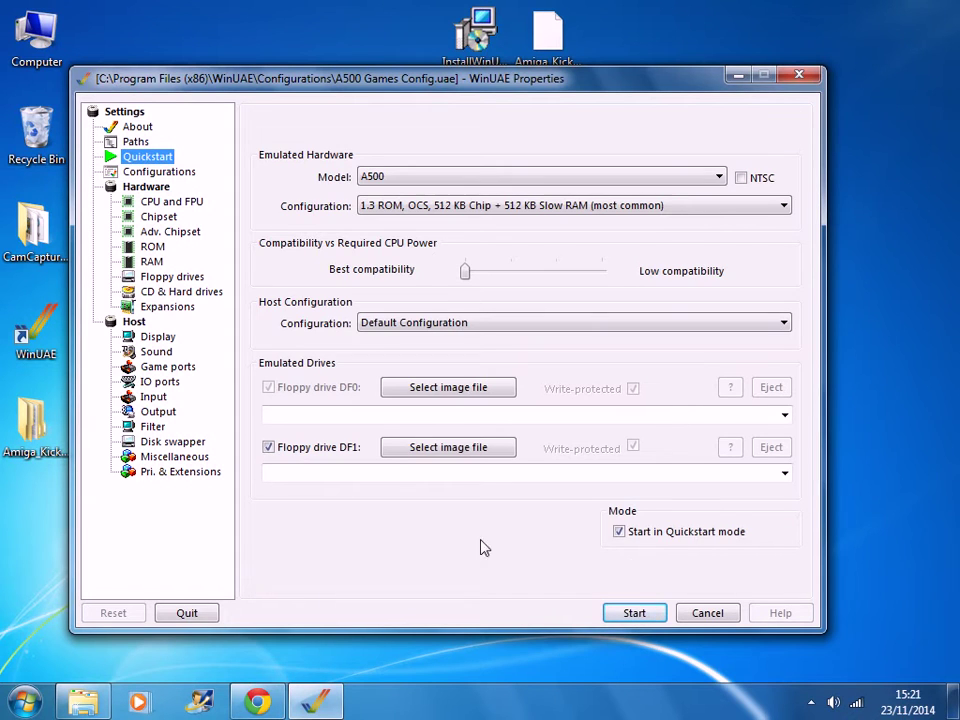
click(448, 388)
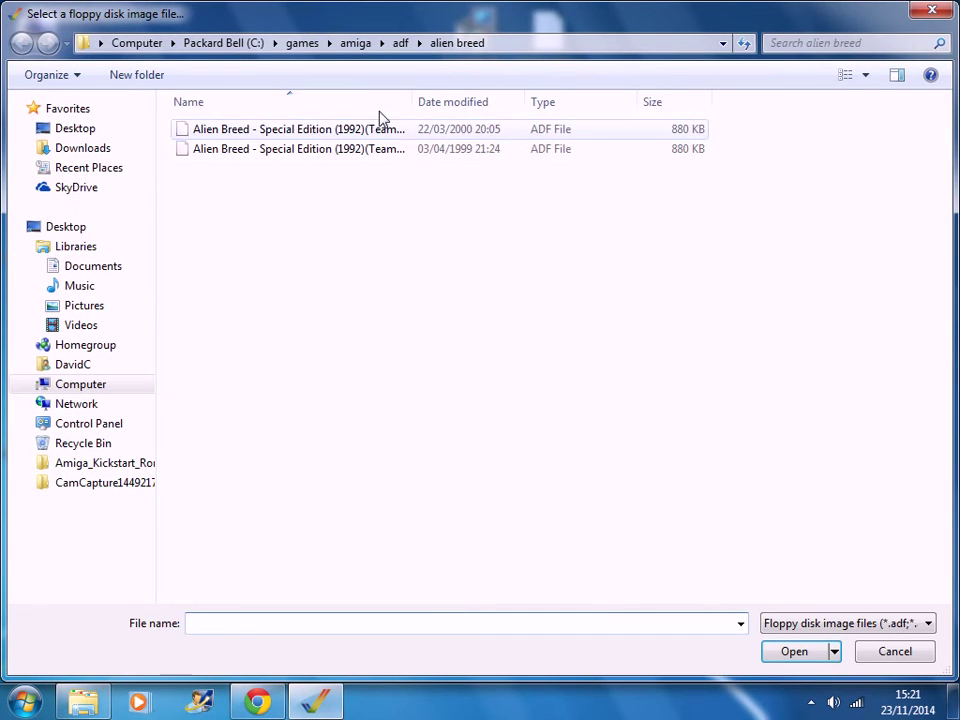
click(325, 131)
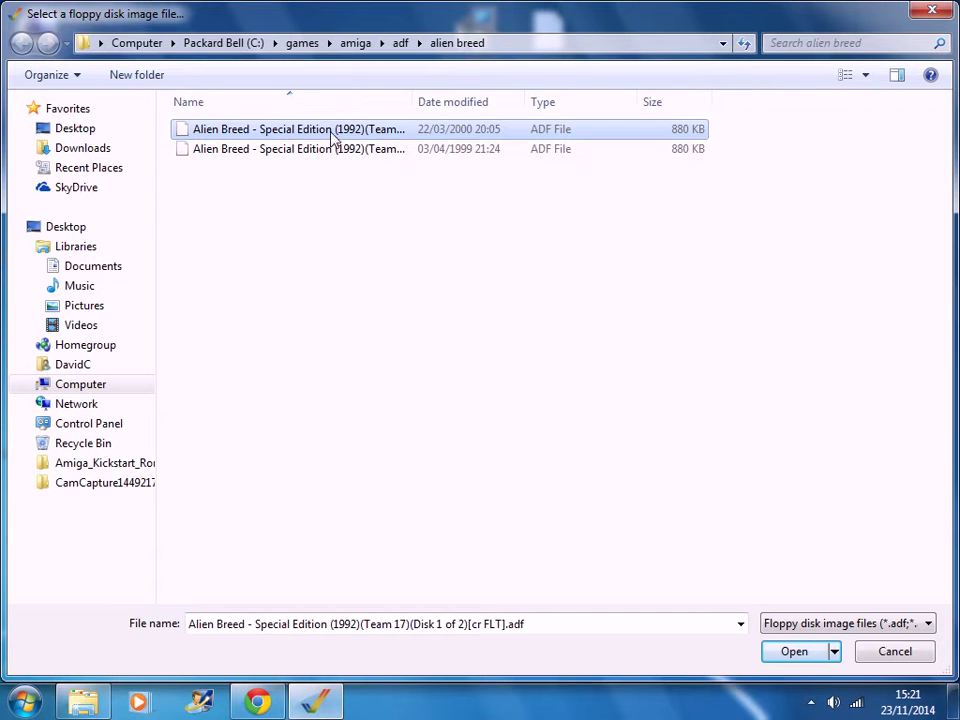
click(789, 655)
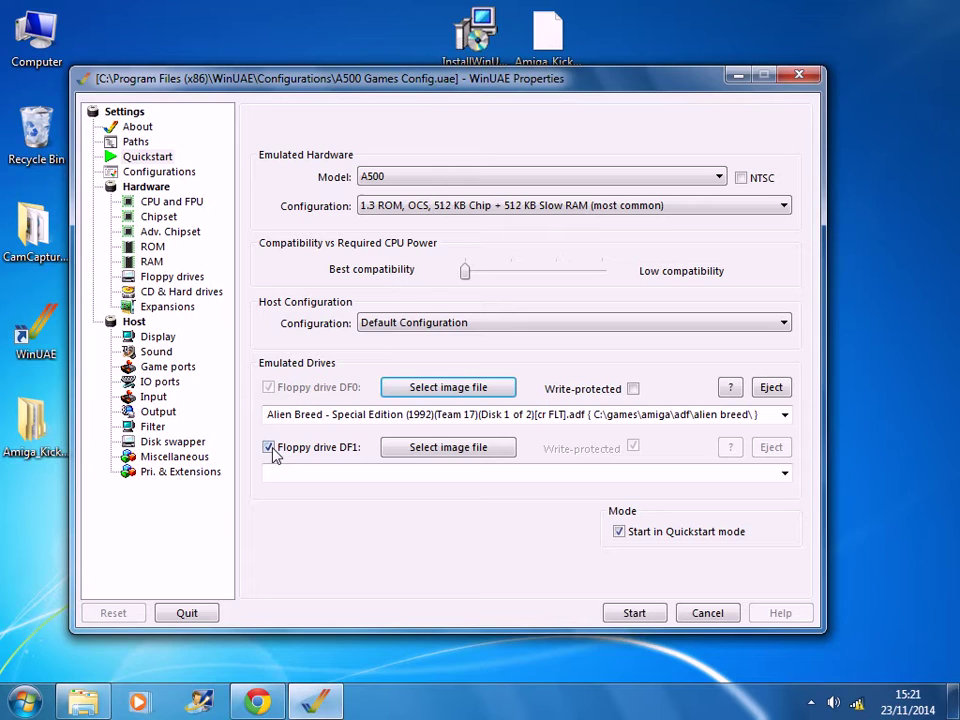
Step: Try enabling the extra floppy drives DF2 and DF3, then disable them again
click(171, 277)
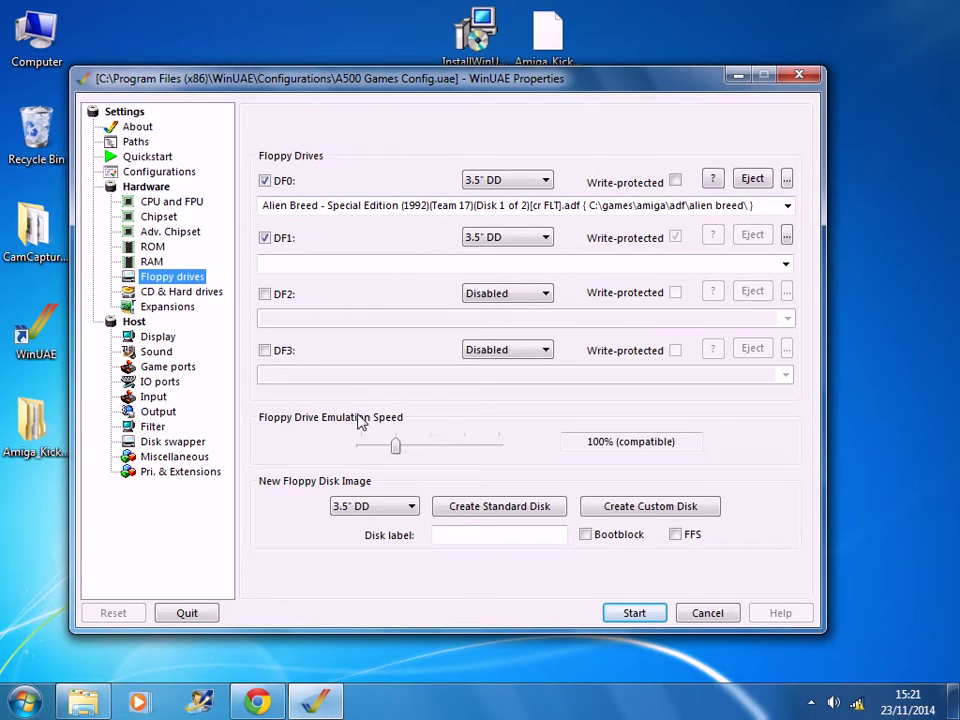
click(265, 295)
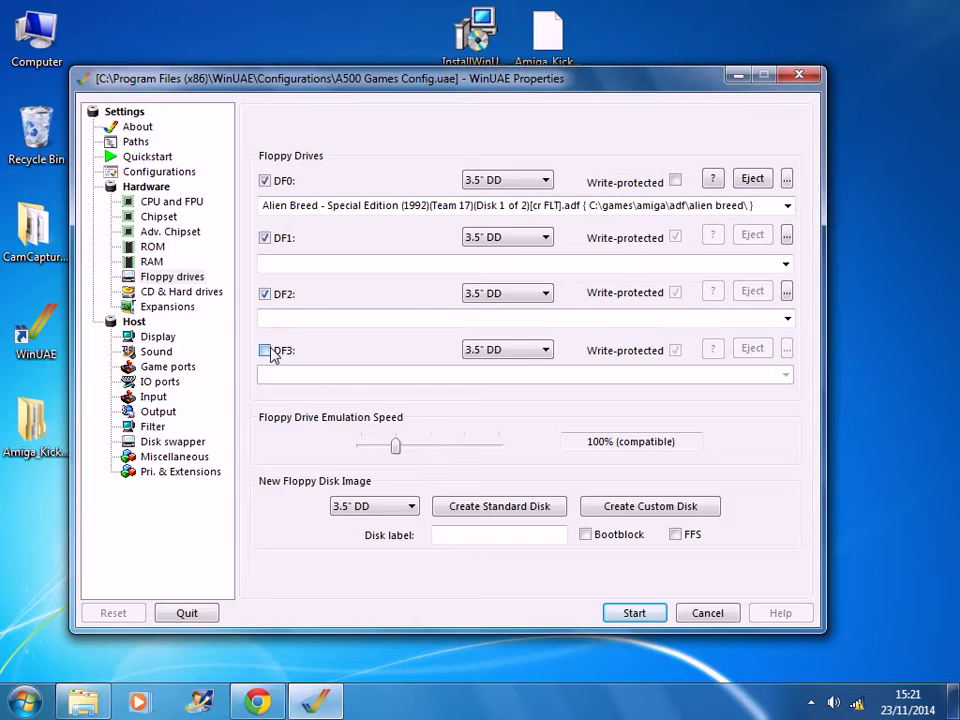
click(265, 350)
click(266, 295)
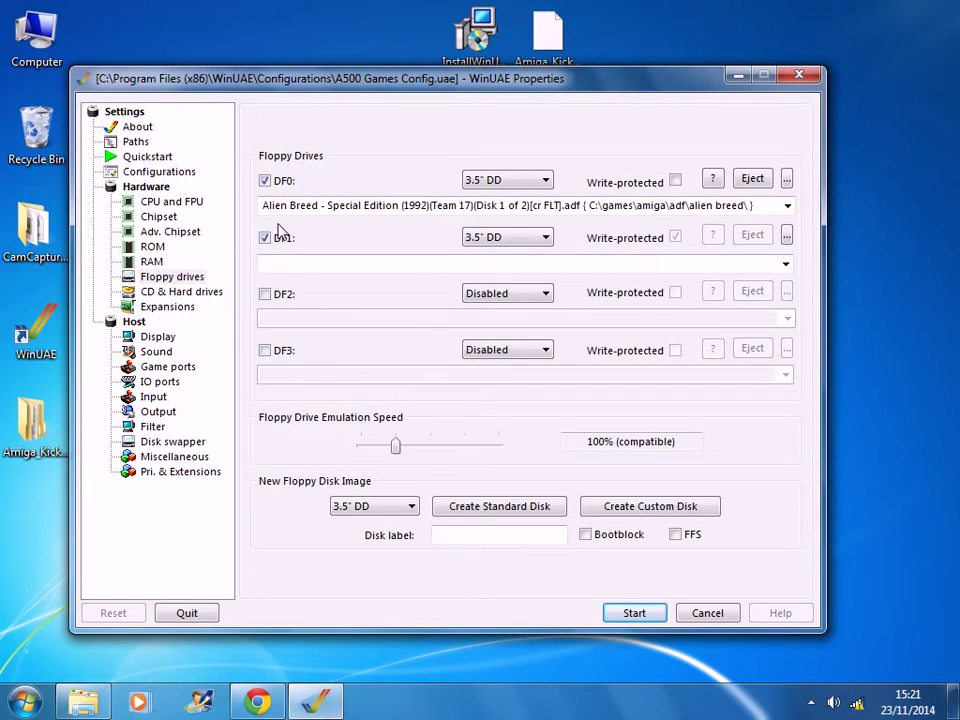
Step: Return to the Quickstart settings, start the A500 emulation with disk 1 inserted and skip past the Fairlight intro screen
click(143, 157)
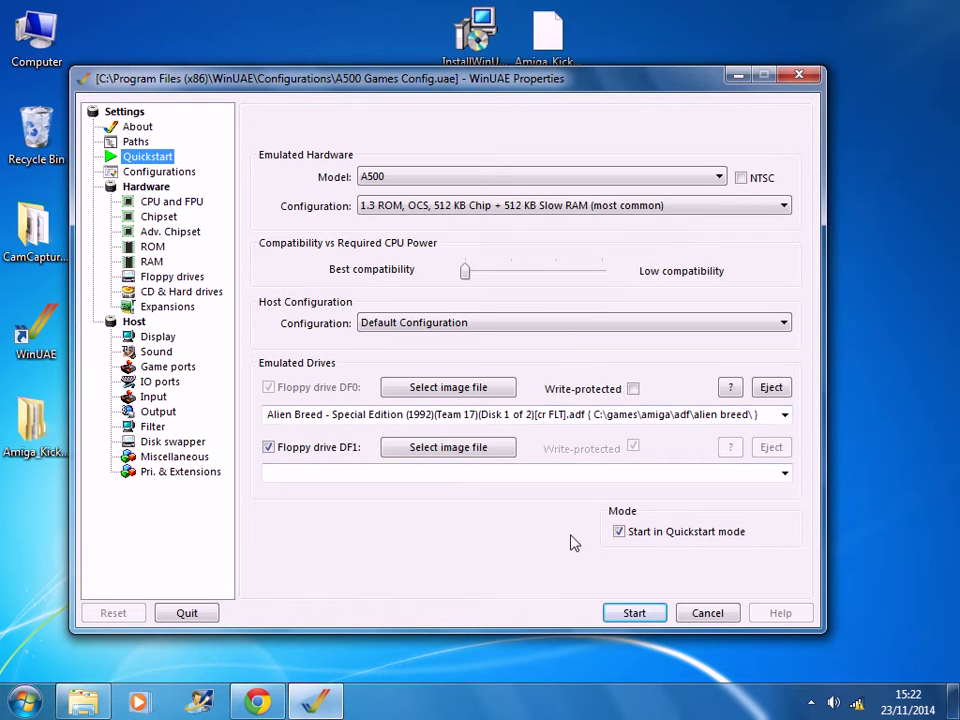
click(635, 614)
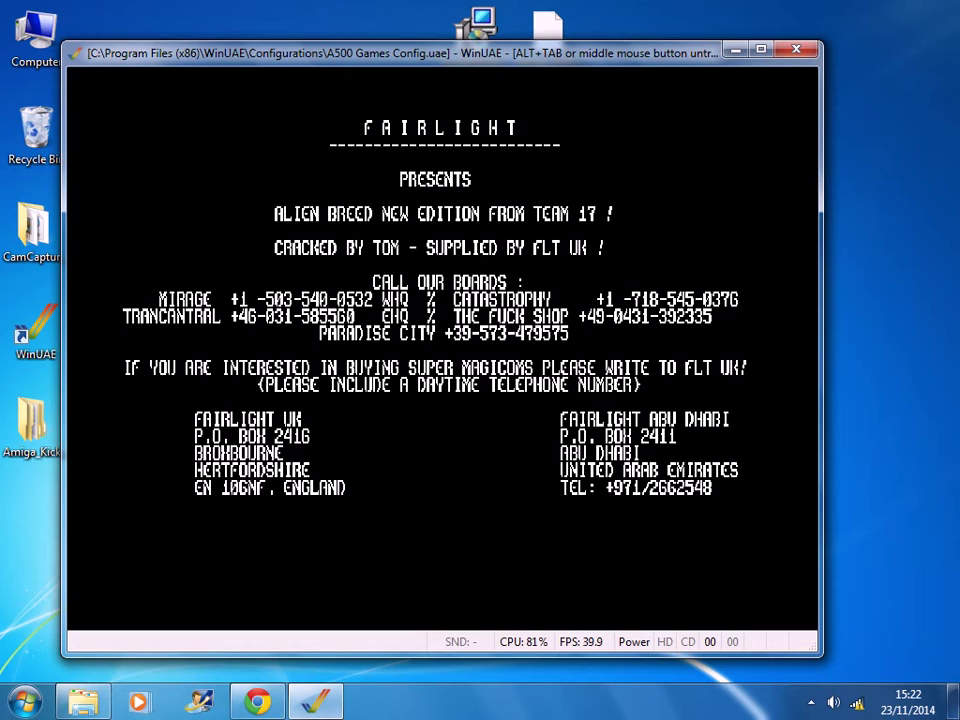
key(space)
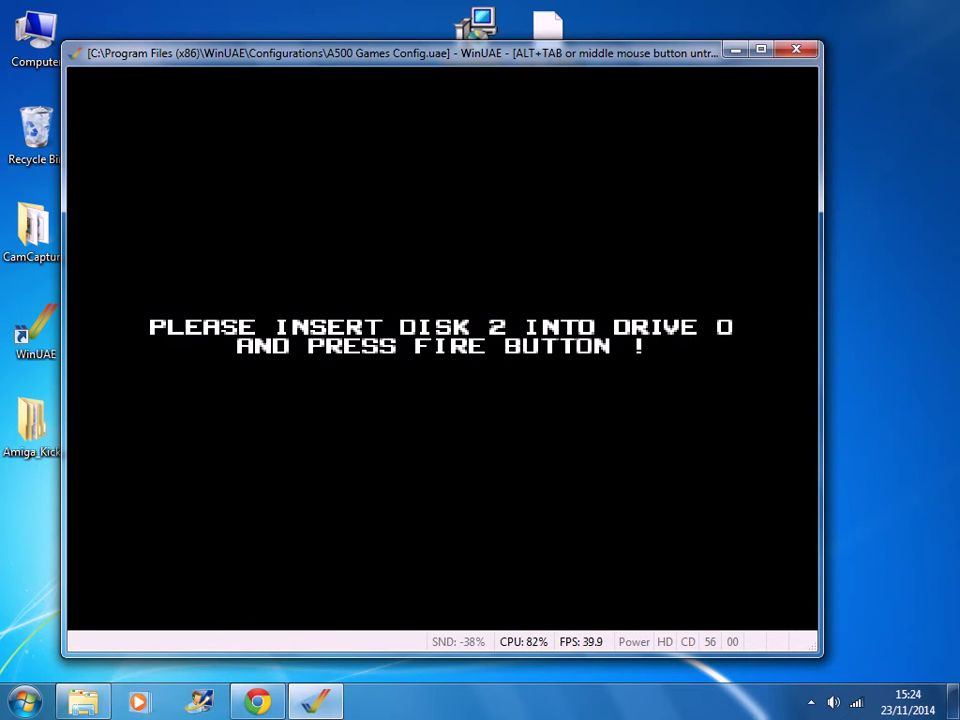
Step: Swap the Alien Breed - Special Edition (Disk 2 of 2) image into drive DF0 and continue the game with the fire button
key(F12)
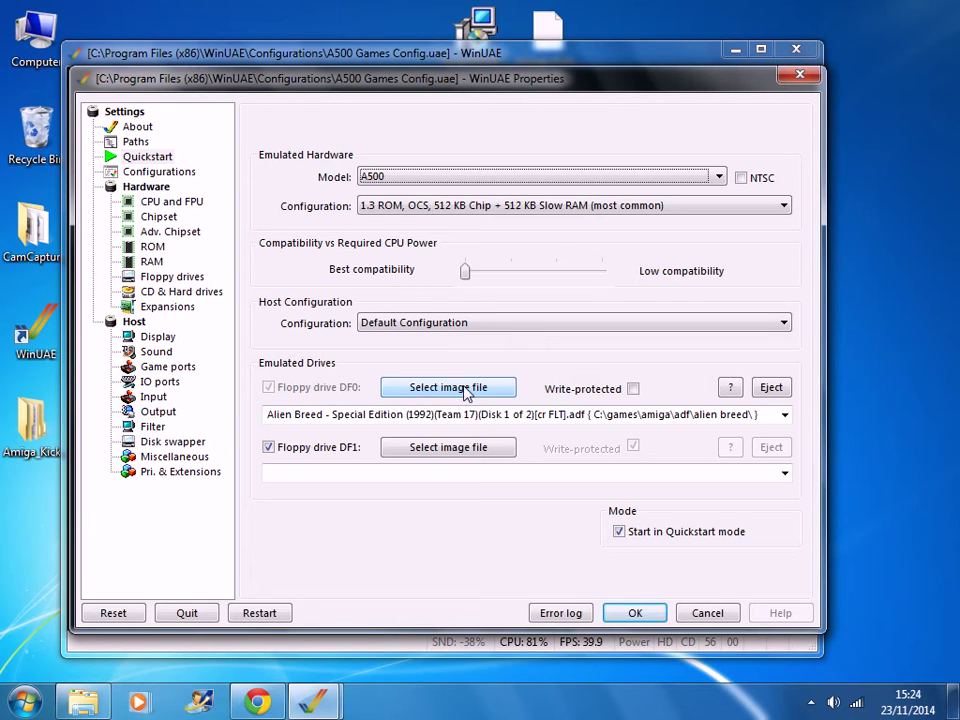
click(452, 387)
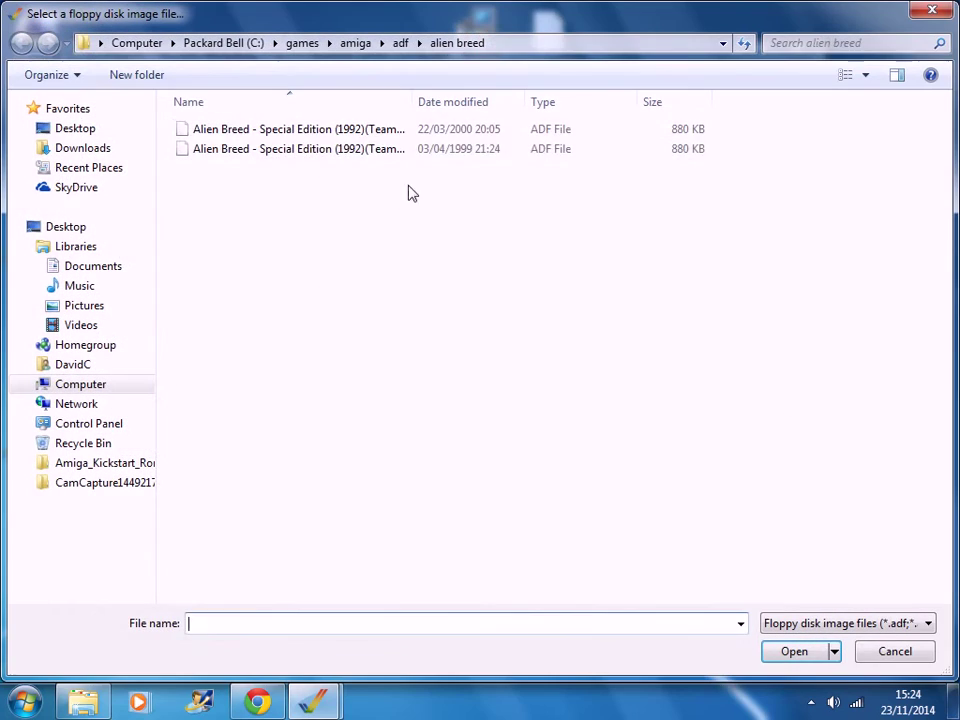
click(293, 148)
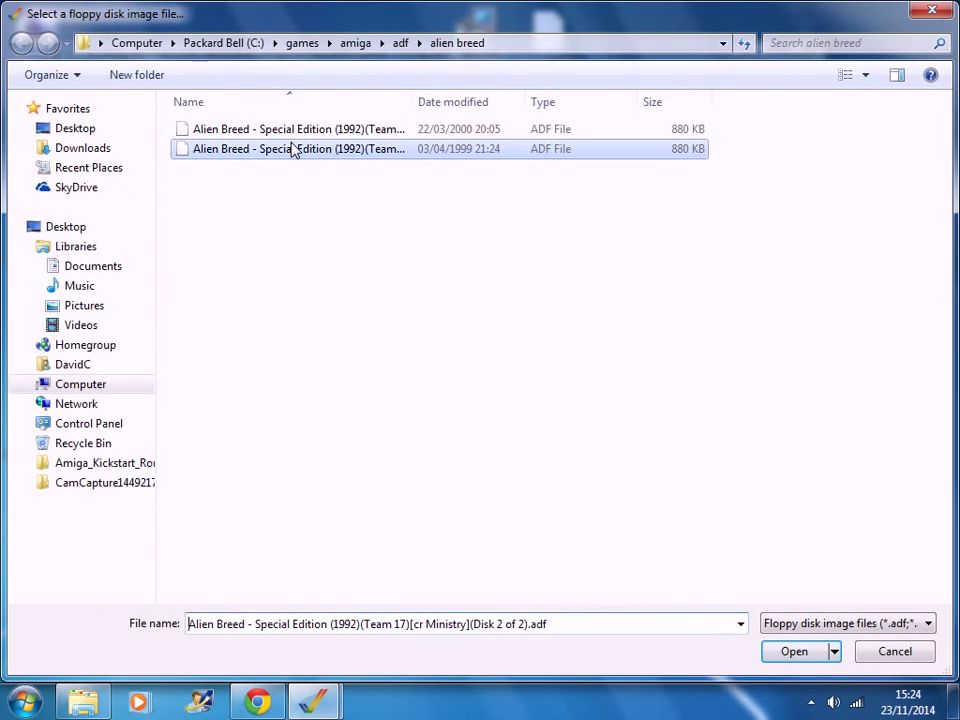
click(802, 656)
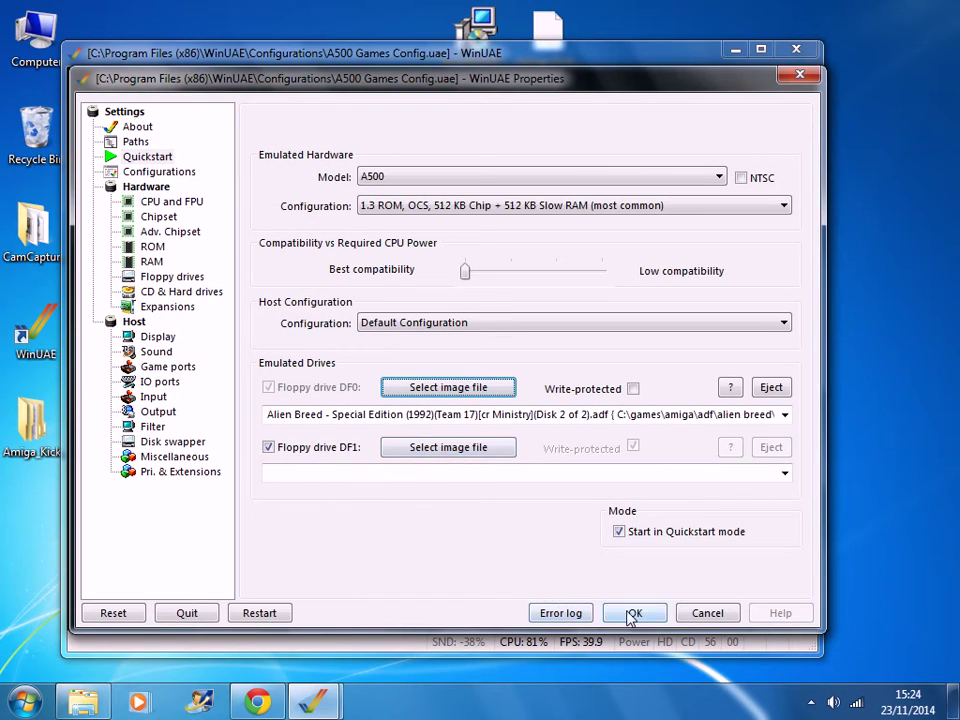
click(633, 613)
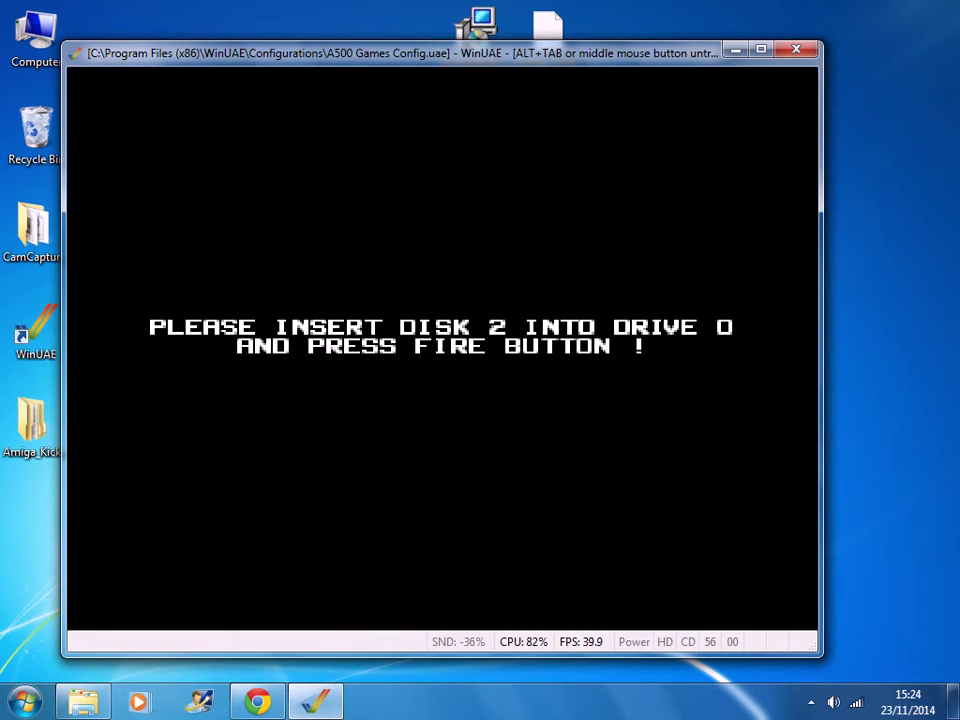
key(Control_R)
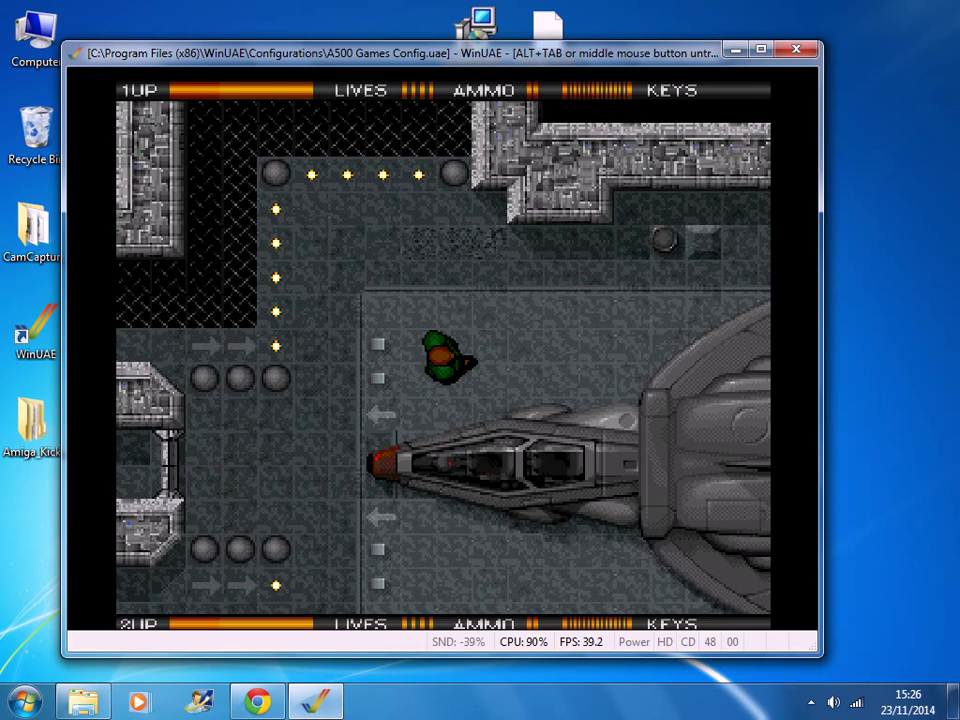
Step: Walk the player character left, down and back up around the docking bay using the keyboard controls
key(Left)
key(Down)
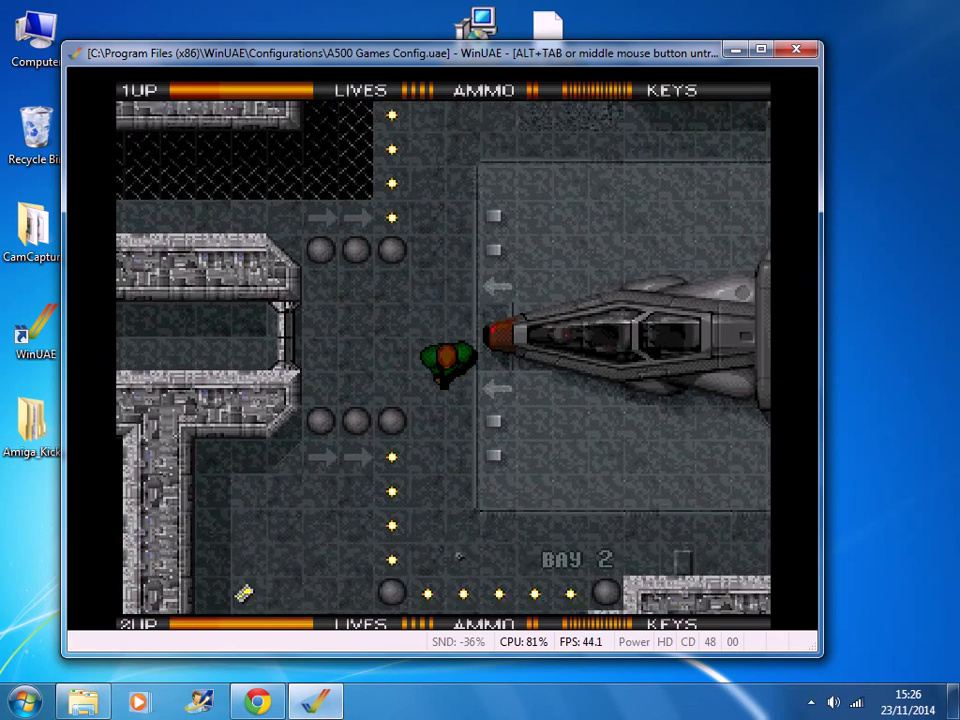
key(Down)
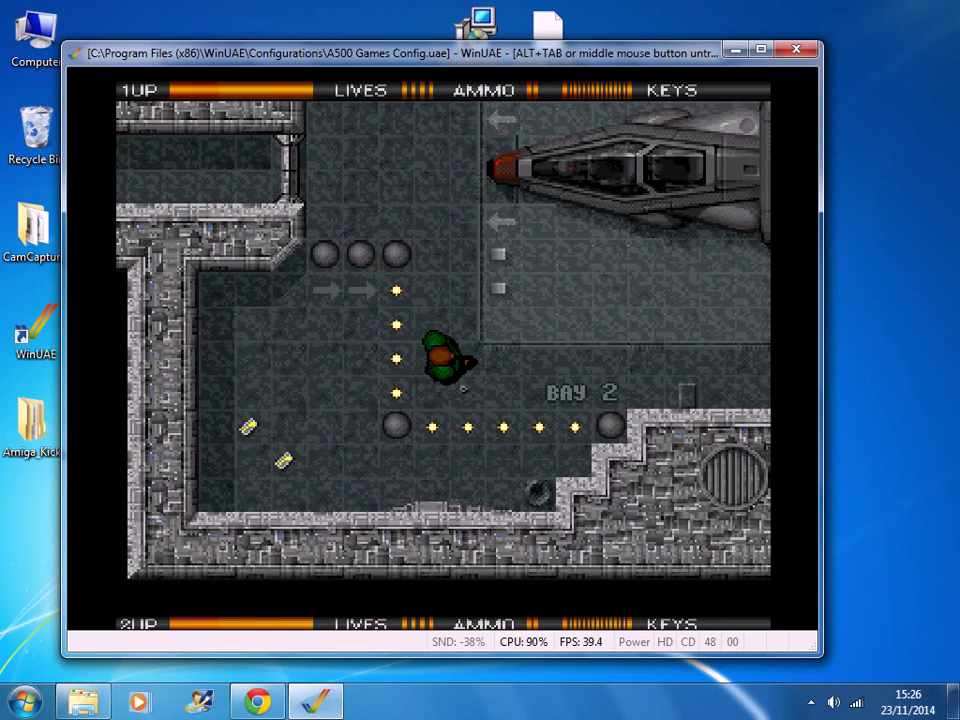
key(Left)
key(Up)
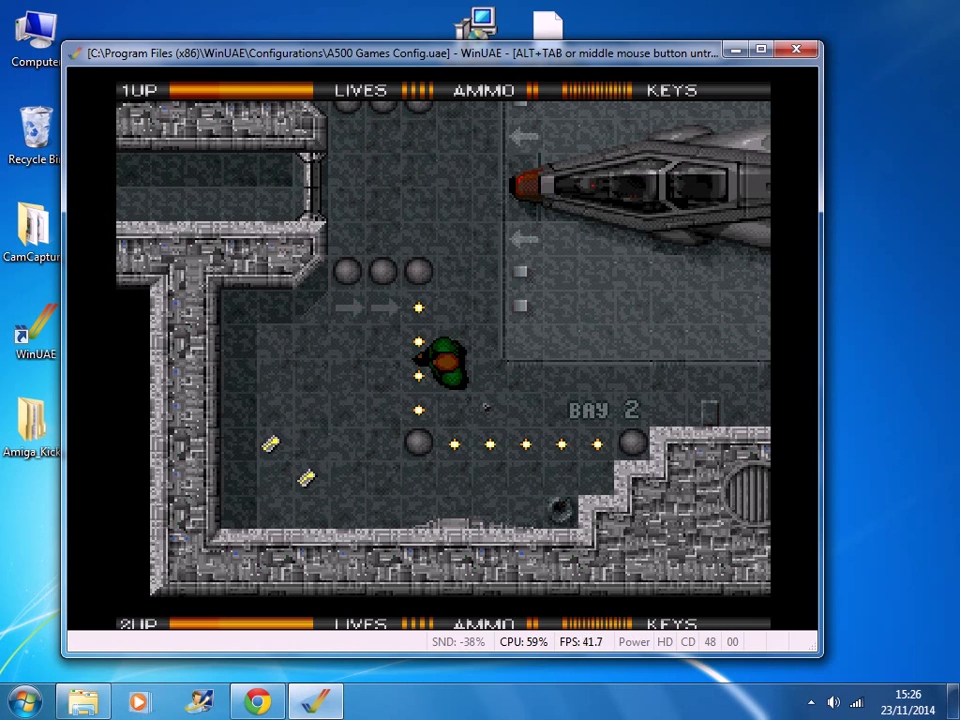
Step: Bring up the emulator's settings from the running game and quit the emulator
key(F12)
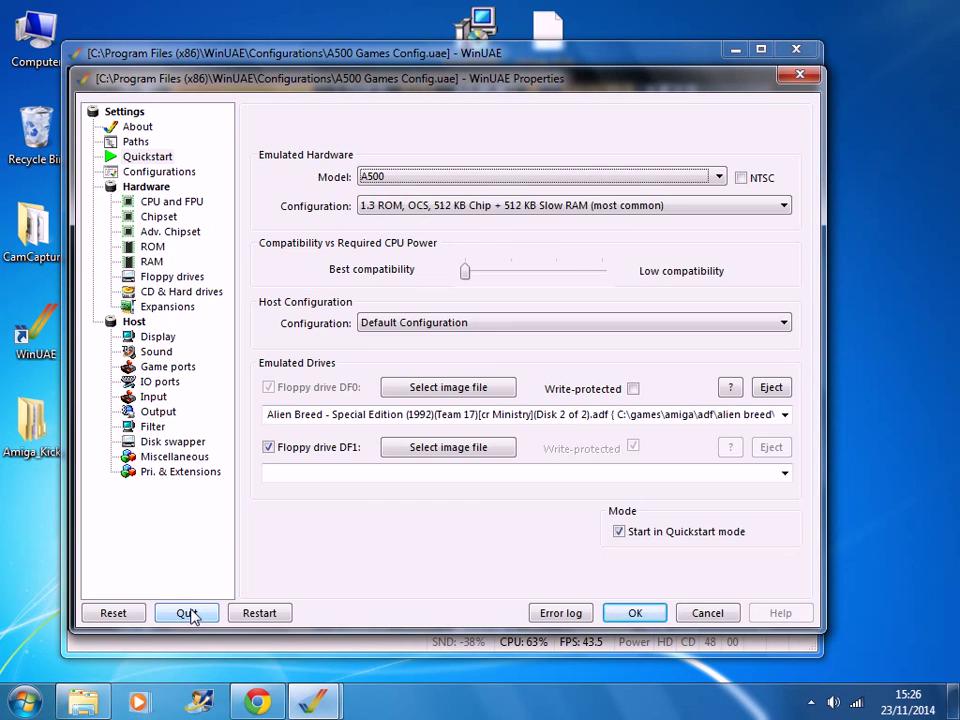
click(188, 613)
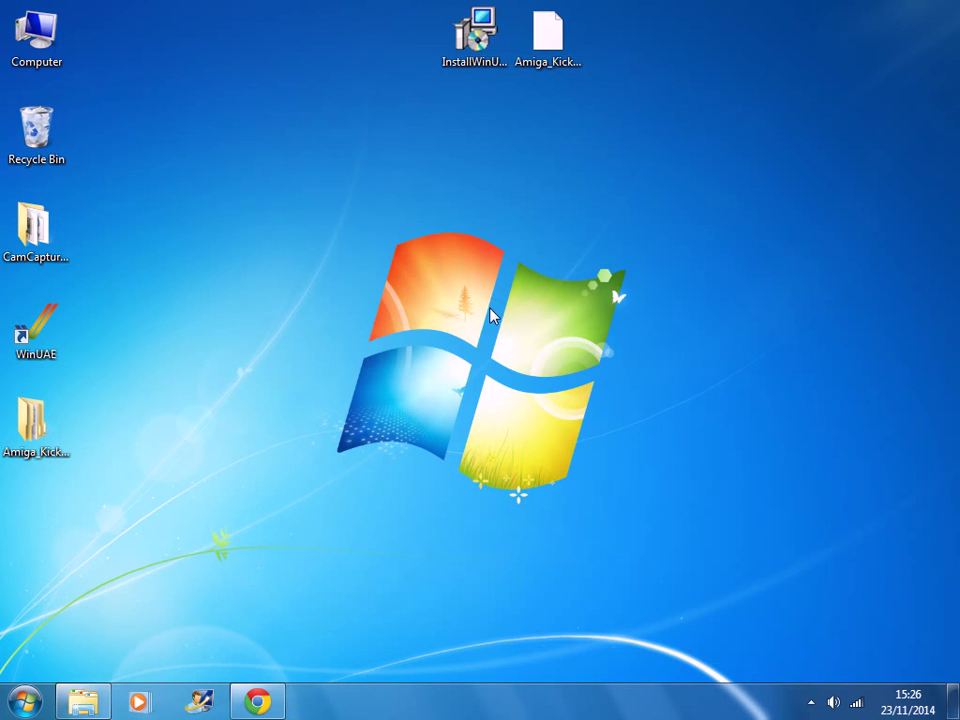